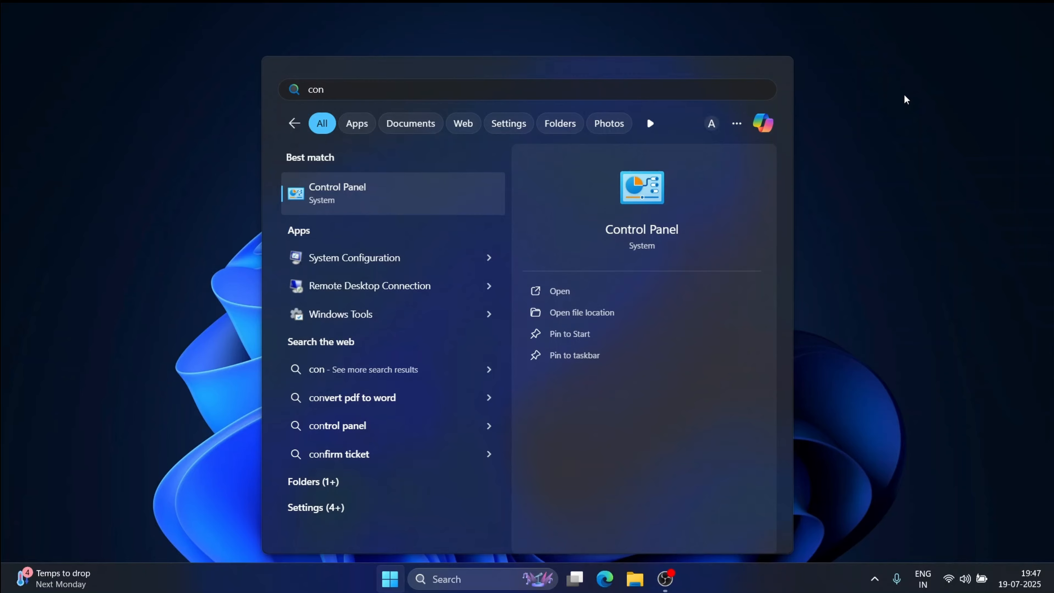
Step: Uninstall Microsoft Office Enterprise 2007 through Control Panel's Programs and Features, then close it
{"action": "key", "text": "Return"}
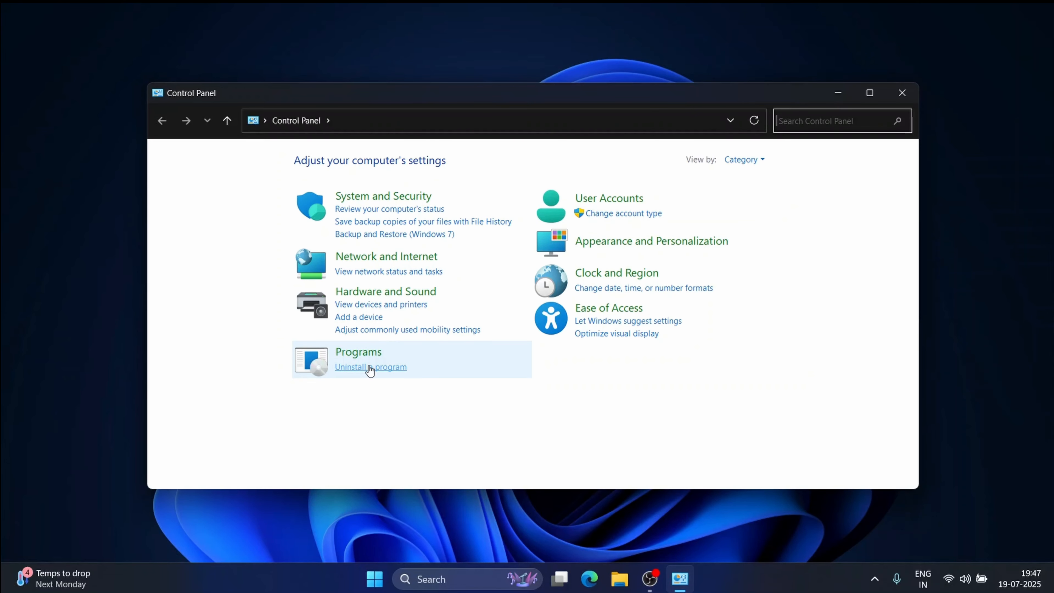
{"action": "left_click", "coordinate": [390, 367]}
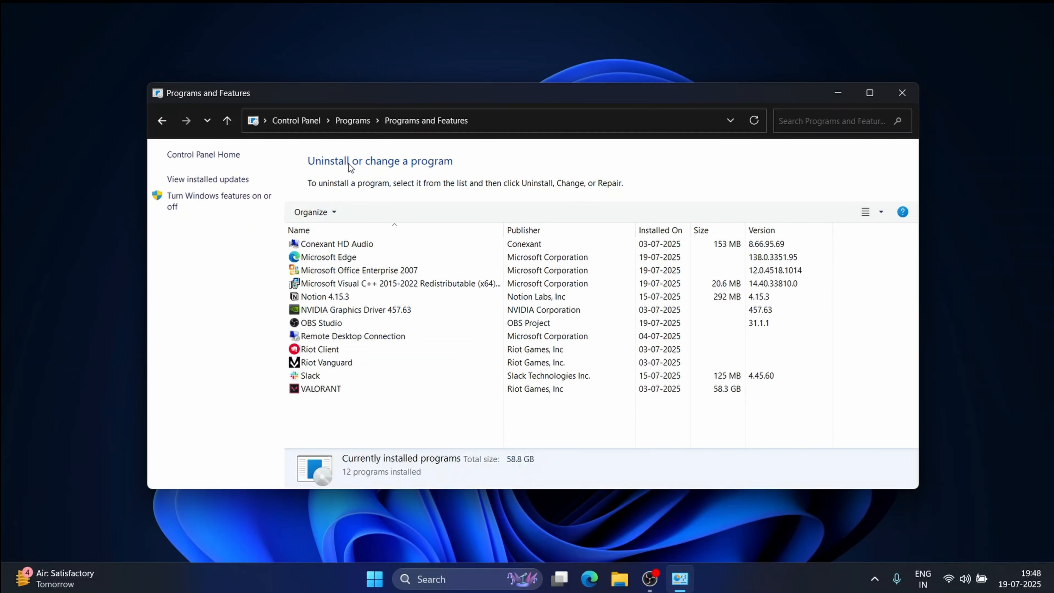
{"action": "left_click", "coordinate": [387, 271]}
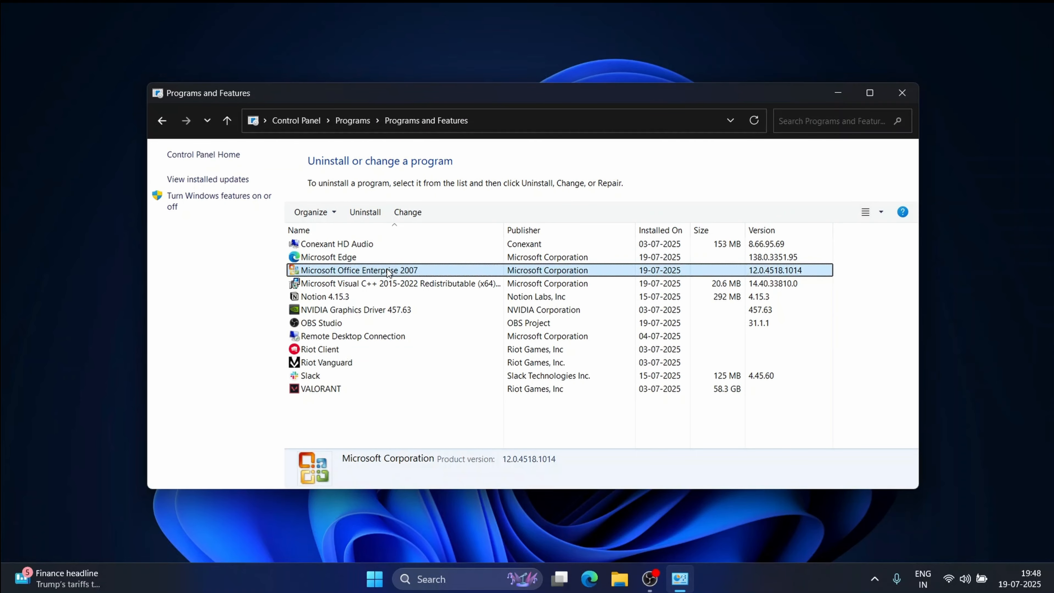
{"action": "left_click", "coordinate": [366, 213]}
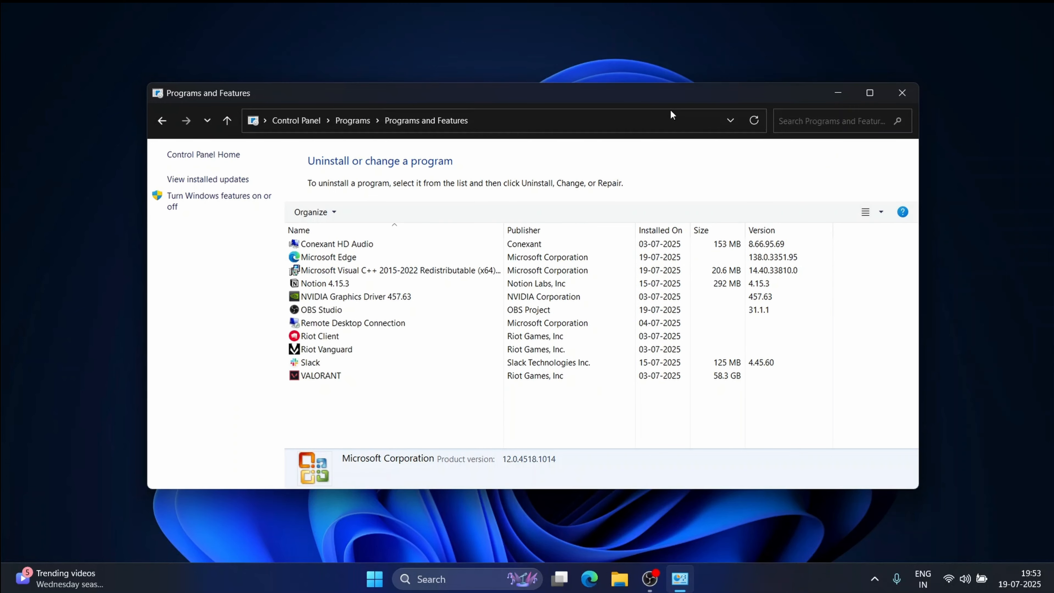
{"action": "left_click", "coordinate": [910, 95]}
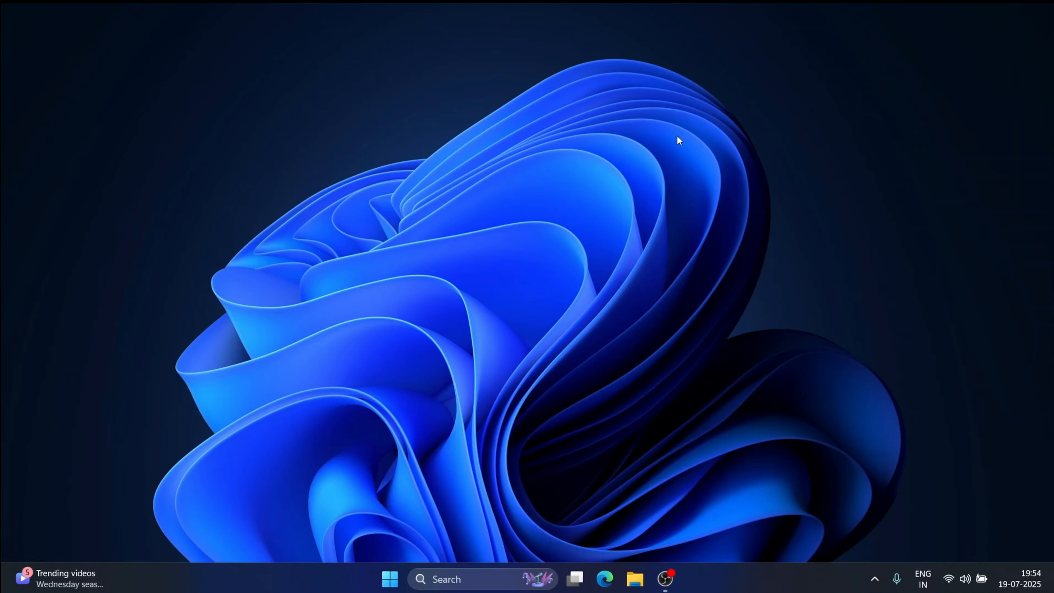
Step: Go to config.office.com in Edge and create a new configuration without signing in
{"action": "left_click", "coordinate": [604, 578]}
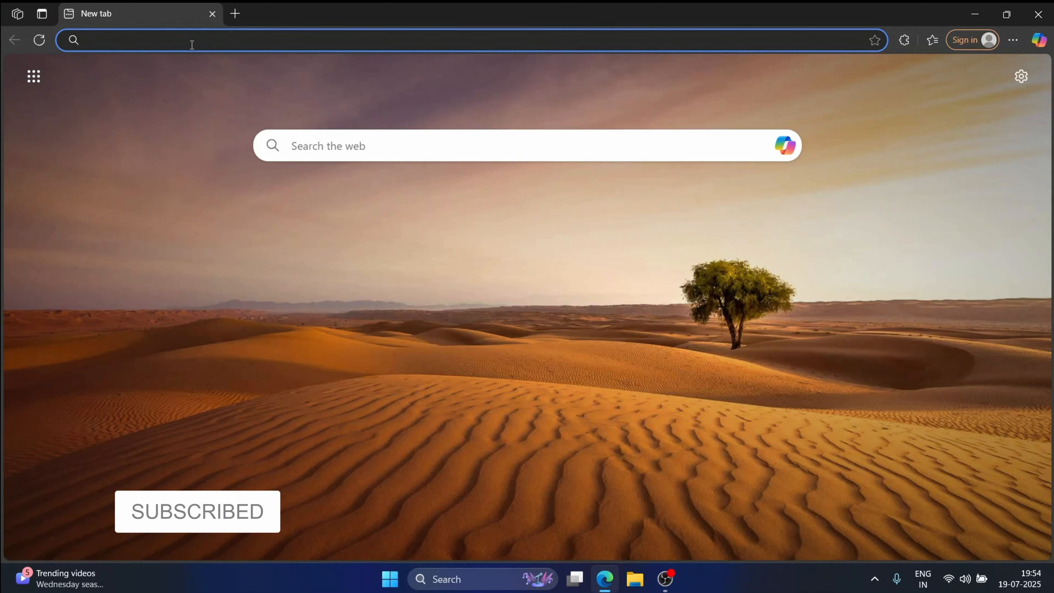
{"action": "type", "text": "config."}
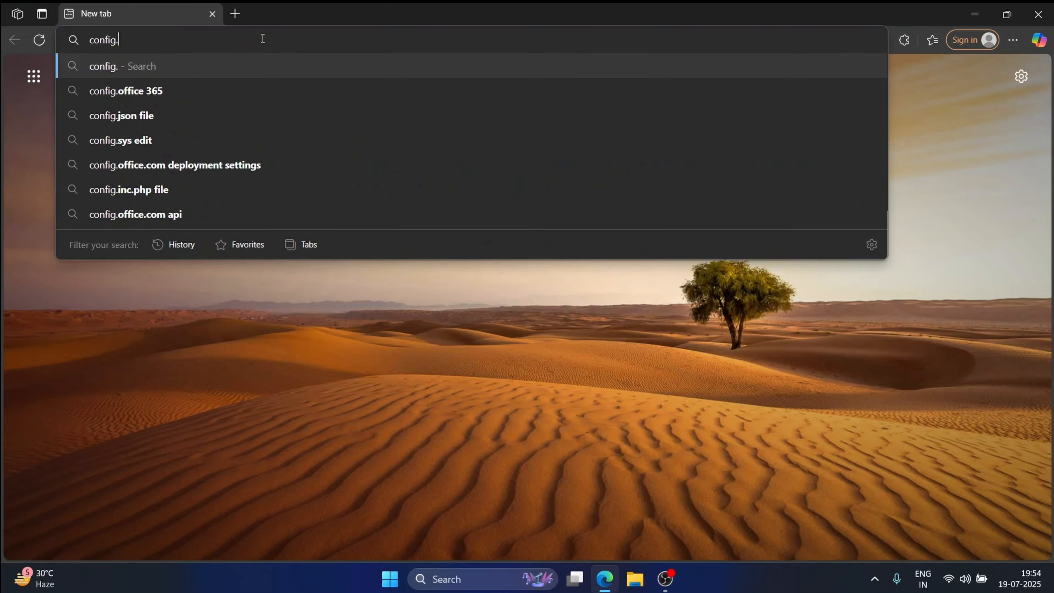
{"action": "type", "text": "officec"}
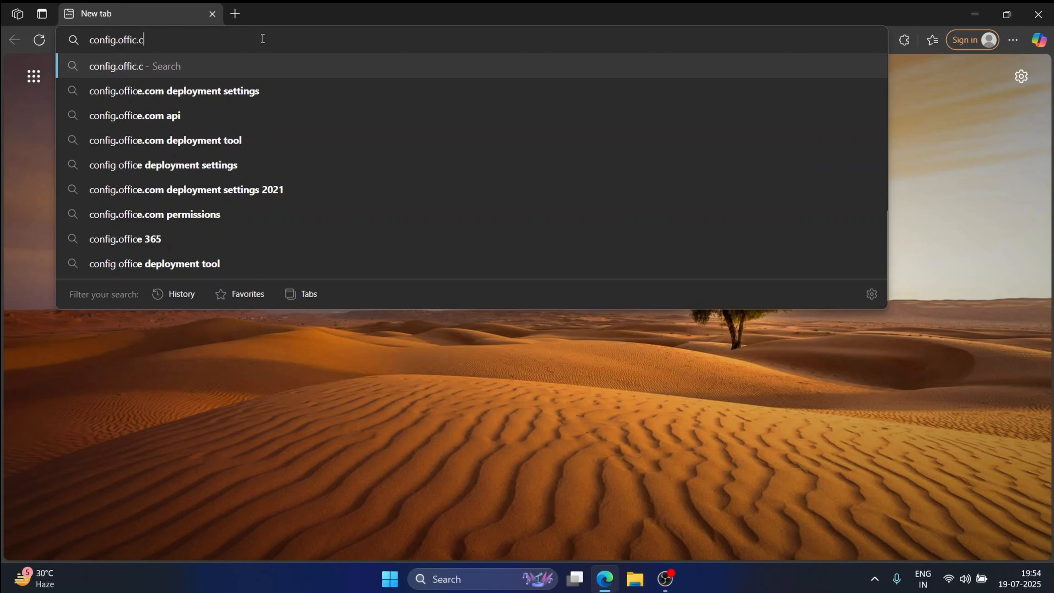
{"action": "key", "text": "BackSpace"}
{"action": "type", "text": ".com"}
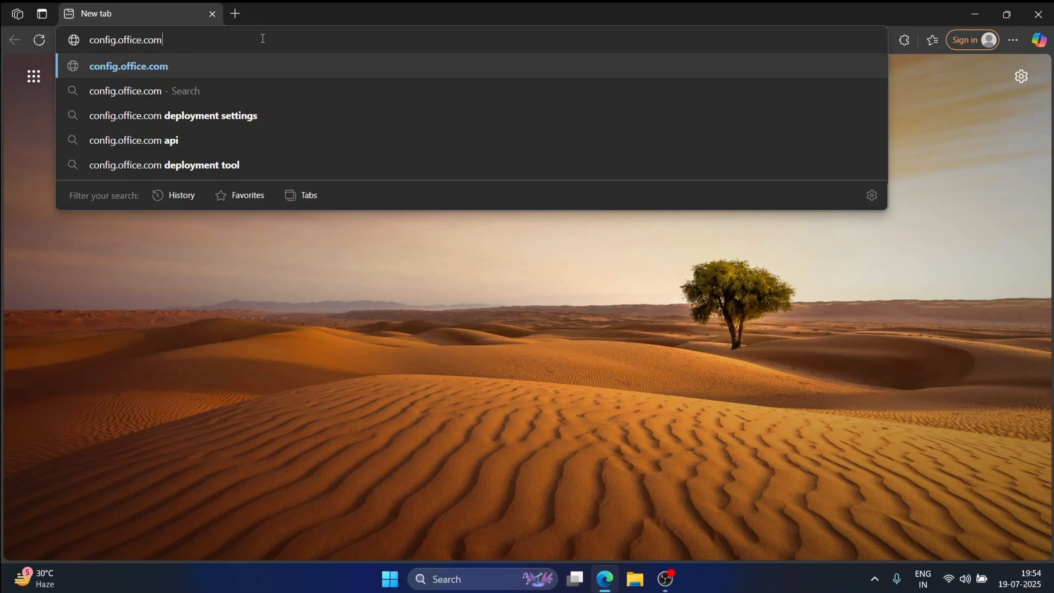
{"action": "key", "text": "Return"}
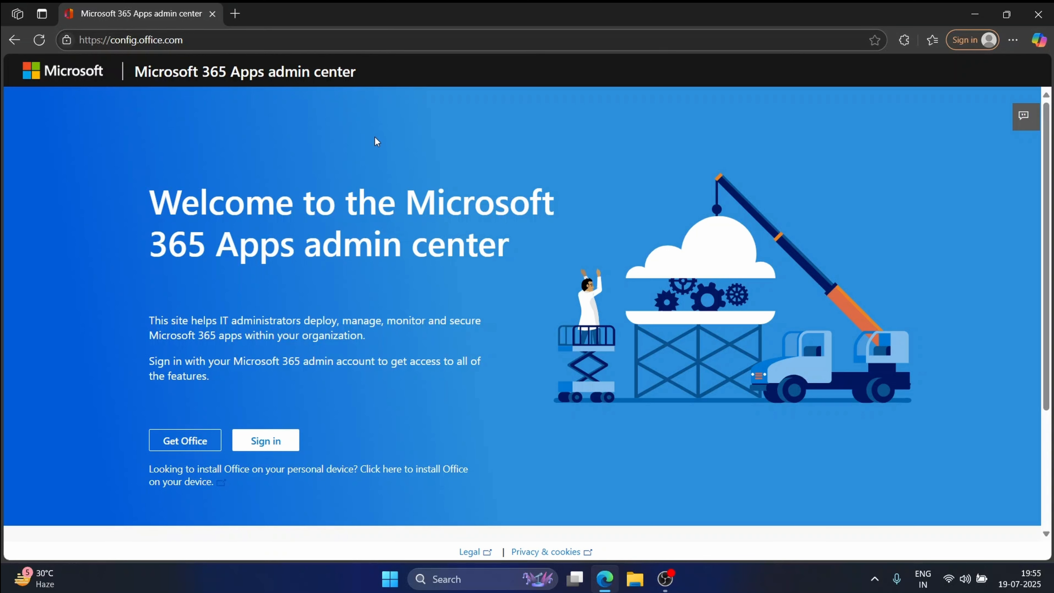
{"action": "scroll", "coordinate": [375, 140], "scroll_direction": "down", "scroll_amount": 4}
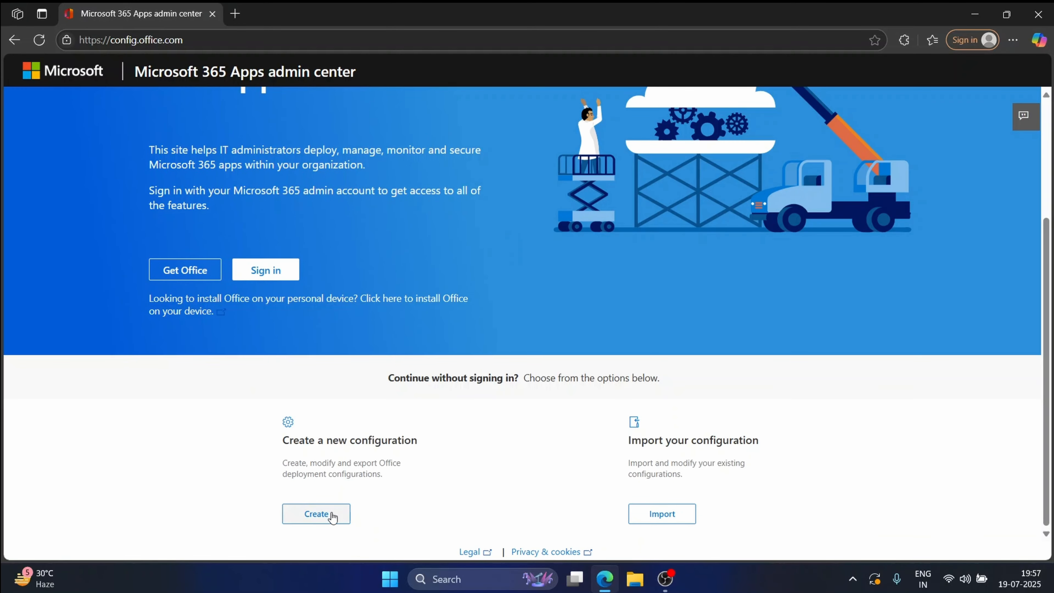
{"action": "left_click", "coordinate": [331, 514]}
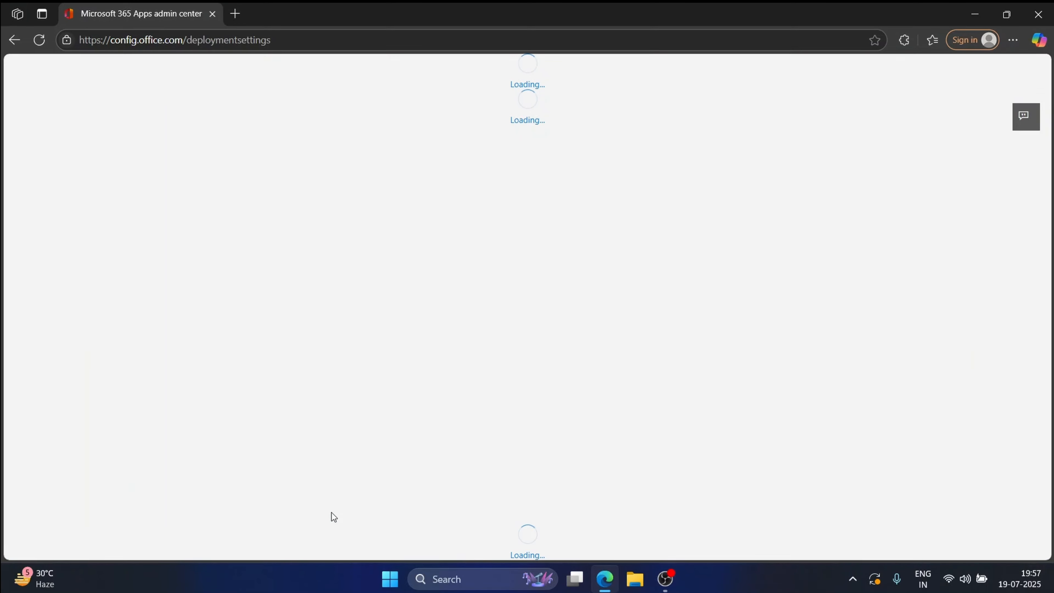
Step: Choose Office LTSC Professional Plus 2024 - Volume License as the Office suite
{"action": "scroll", "coordinate": [290, 365], "scroll_direction": "down", "scroll_amount": 2}
{"action": "left_click", "coordinate": [490, 365]}
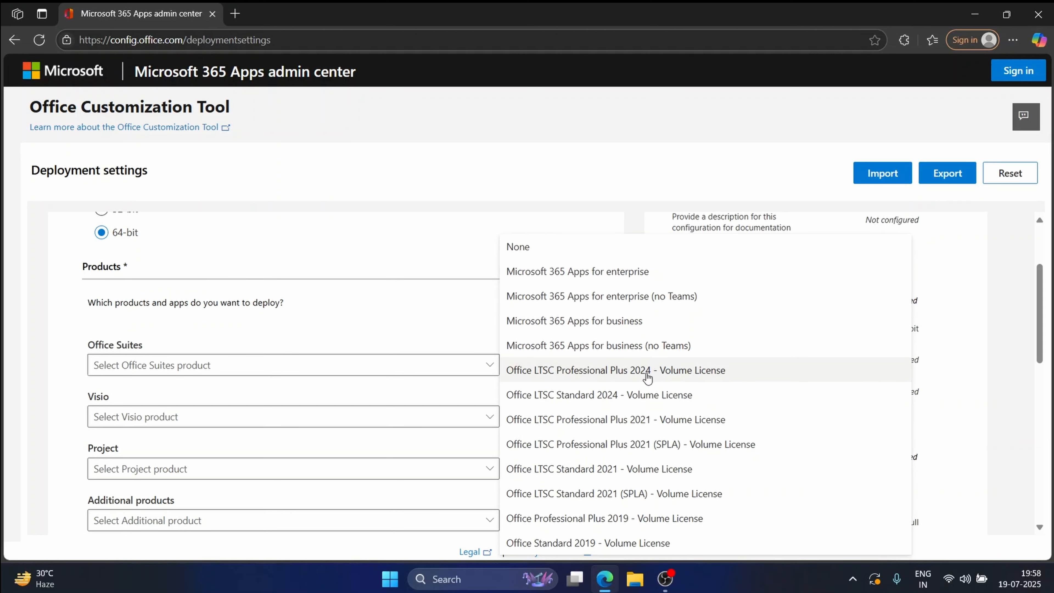
{"action": "left_click", "coordinate": [730, 370]}
Step: Turn off OneNote, OneDrive Desktop, Outlook (classic) and Publisher in the app list
{"action": "scroll", "coordinate": [409, 282], "scroll_direction": "down", "scroll_amount": 3}
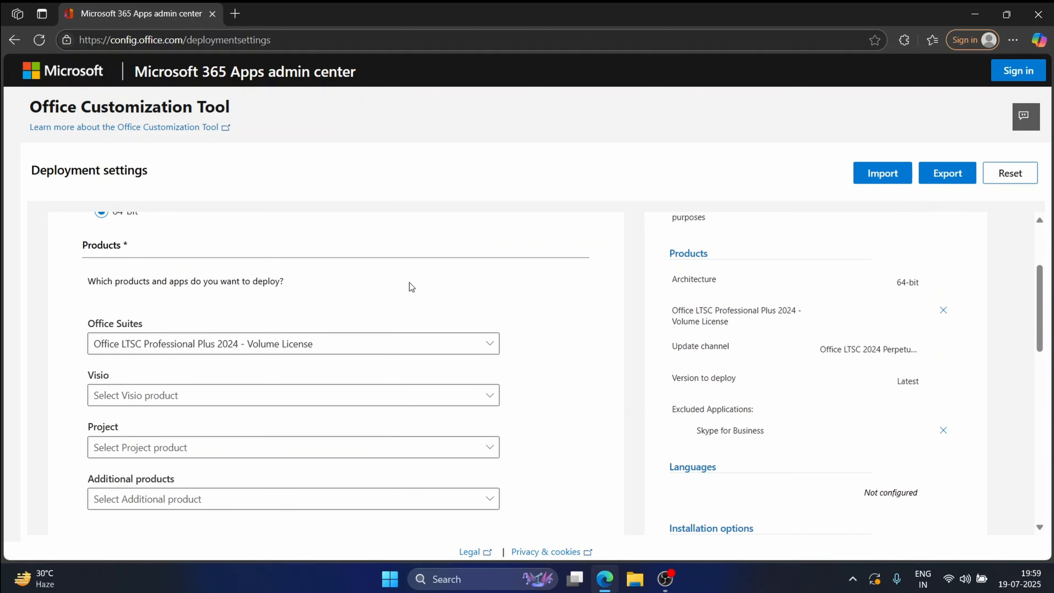
{"action": "scroll", "coordinate": [409, 283], "scroll_direction": "down", "scroll_amount": 5}
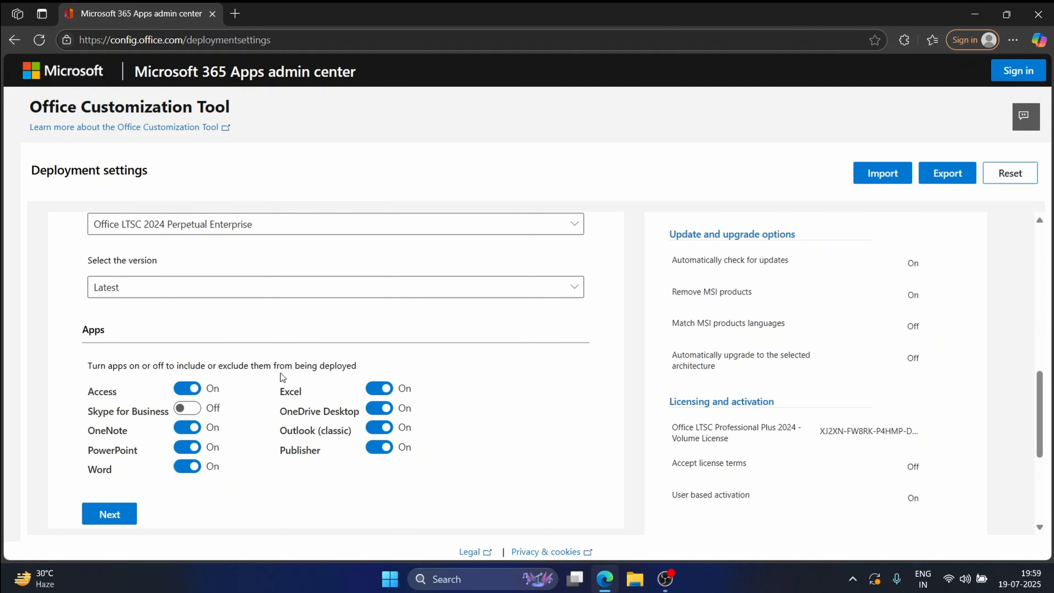
{"action": "scroll", "coordinate": [173, 343], "scroll_direction": "up", "scroll_amount": 1}
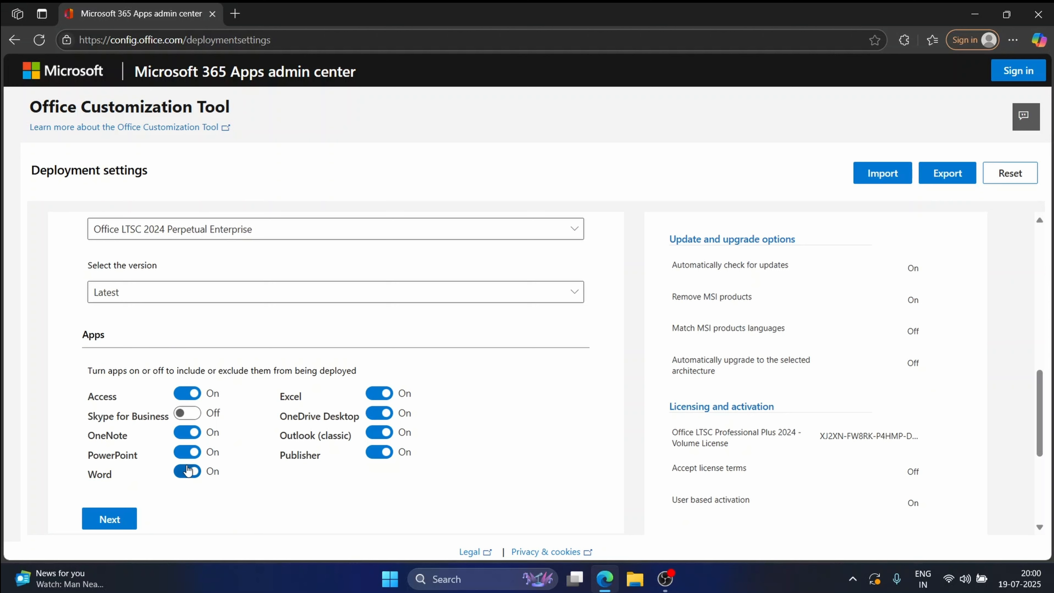
{"action": "left_click", "coordinate": [187, 433]}
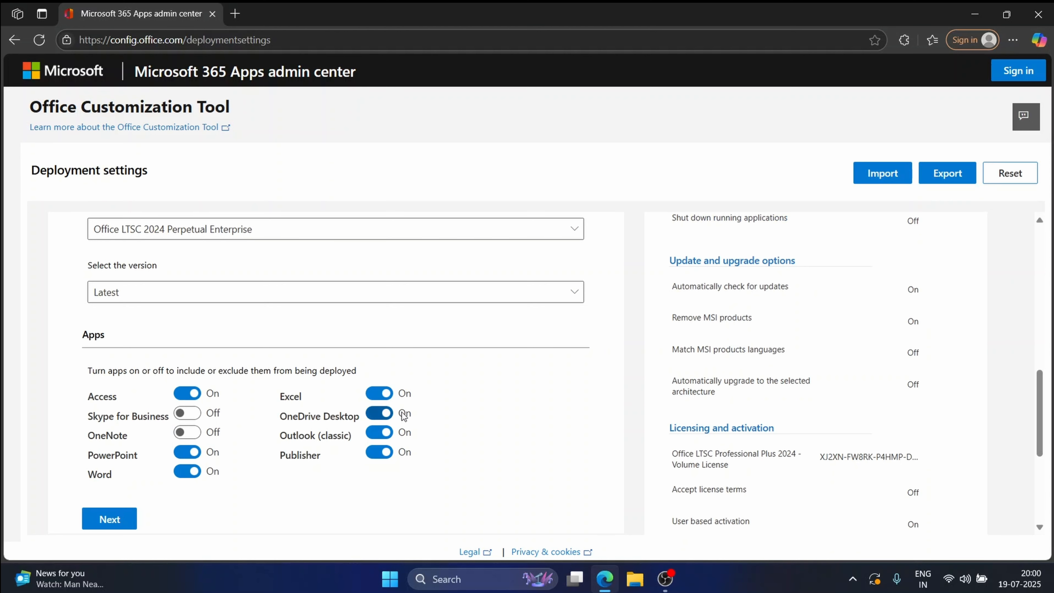
{"action": "left_click", "coordinate": [386, 414]}
{"action": "left_click", "coordinate": [379, 432]}
{"action": "left_click", "coordinate": [379, 451]}
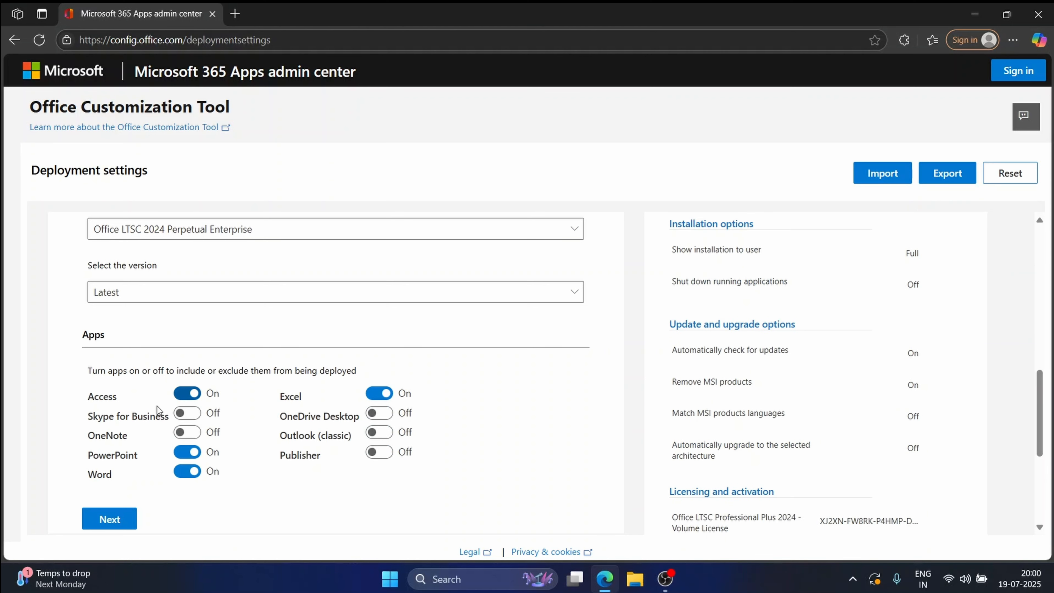
Step: Move on to language settings, pick English (United States) as primary language, and start exporting
{"action": "left_click", "coordinate": [109, 519]}
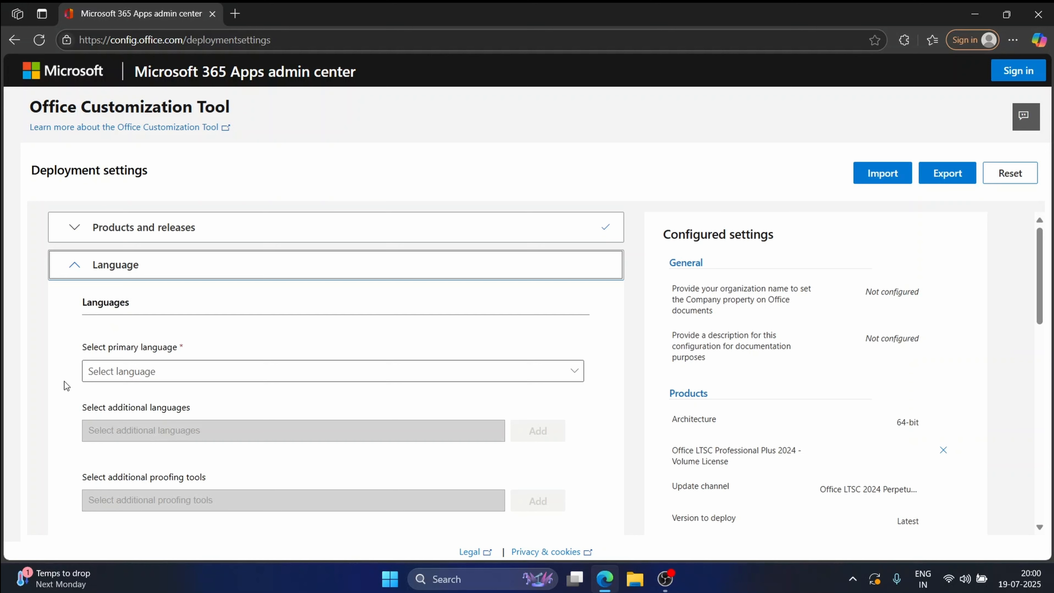
{"action": "left_click", "coordinate": [224, 379]}
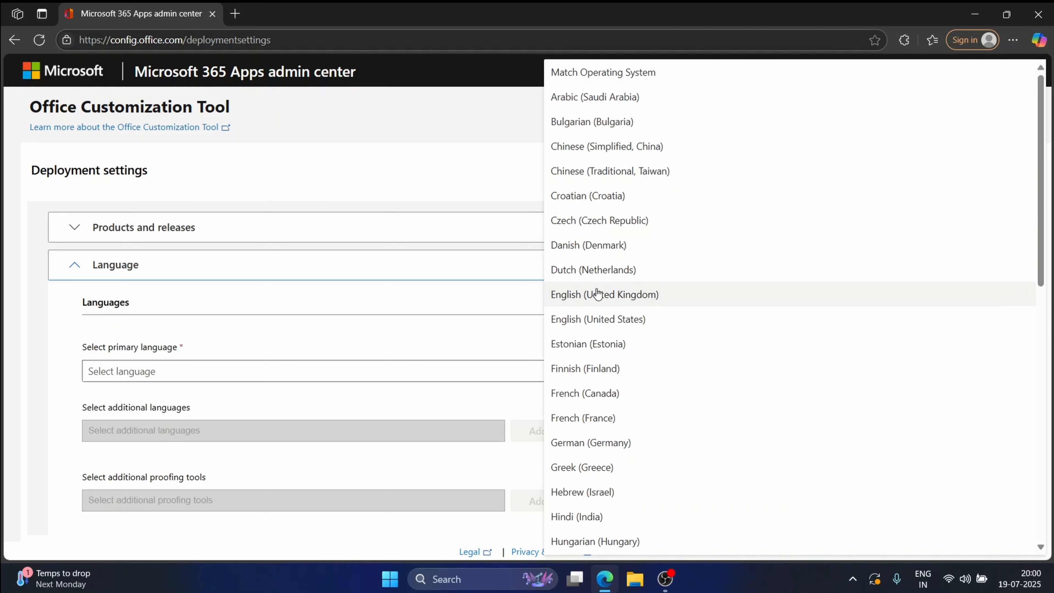
{"action": "left_click", "coordinate": [603, 319]}
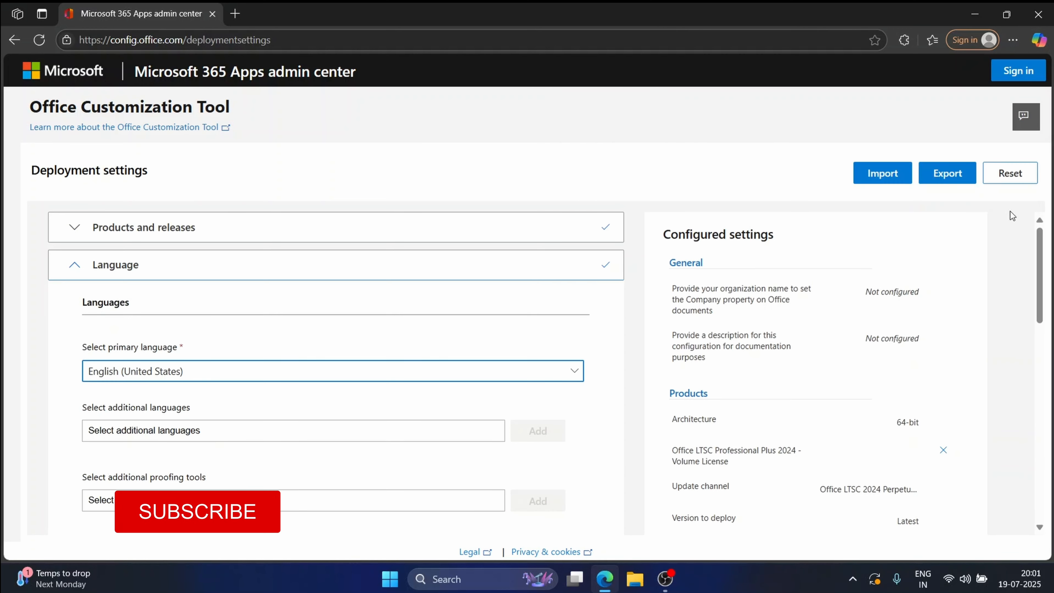
{"action": "left_click", "coordinate": [942, 183]}
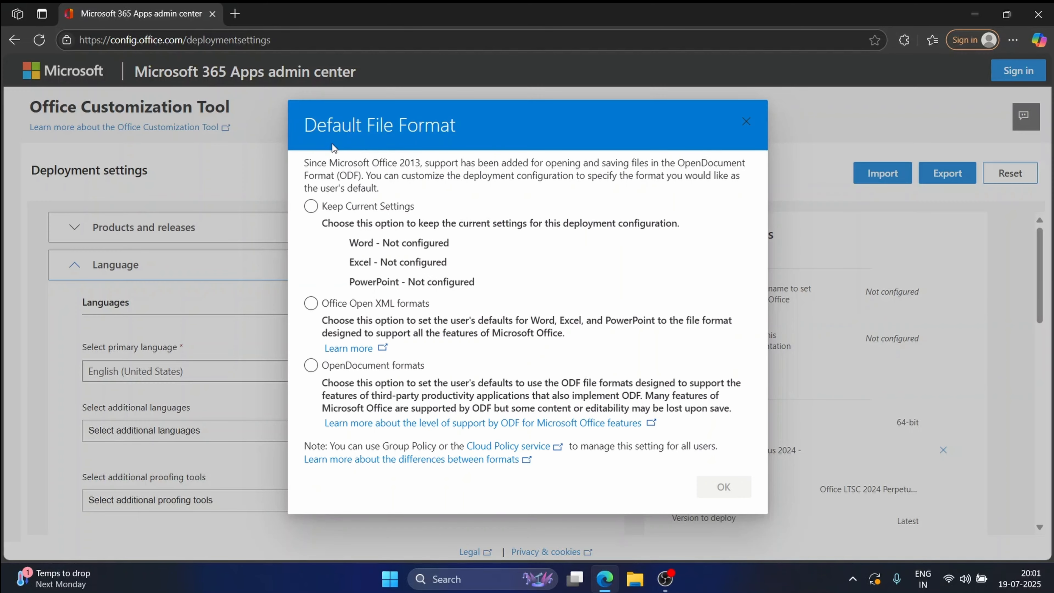
Step: Choose Office Open XML formats as the default file format
{"action": "left_click", "coordinate": [311, 305]}
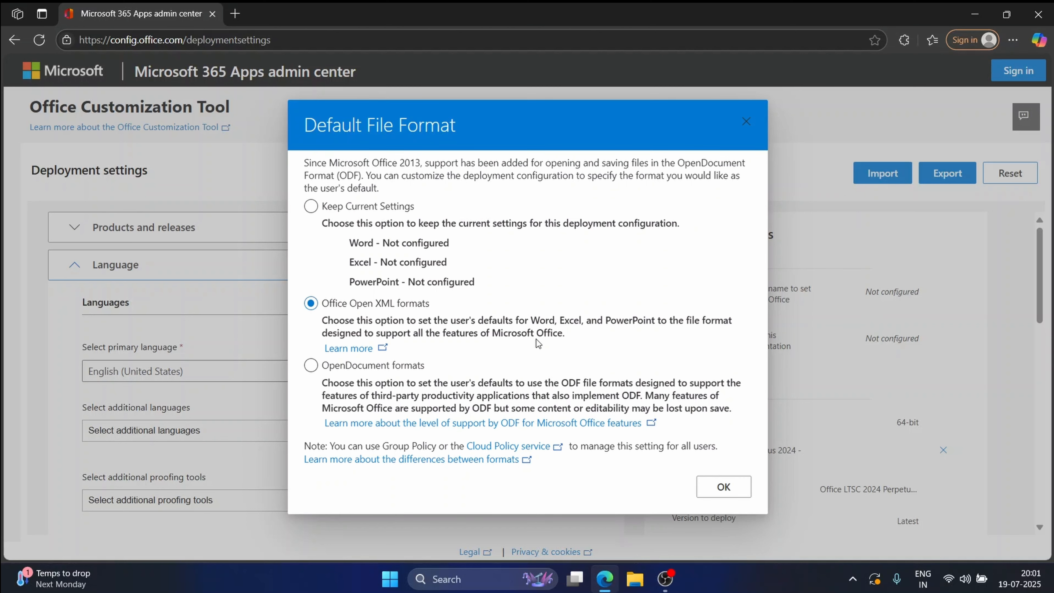
{"action": "left_click", "coordinate": [712, 482]}
{"action": "left_click", "coordinate": [556, 360]}
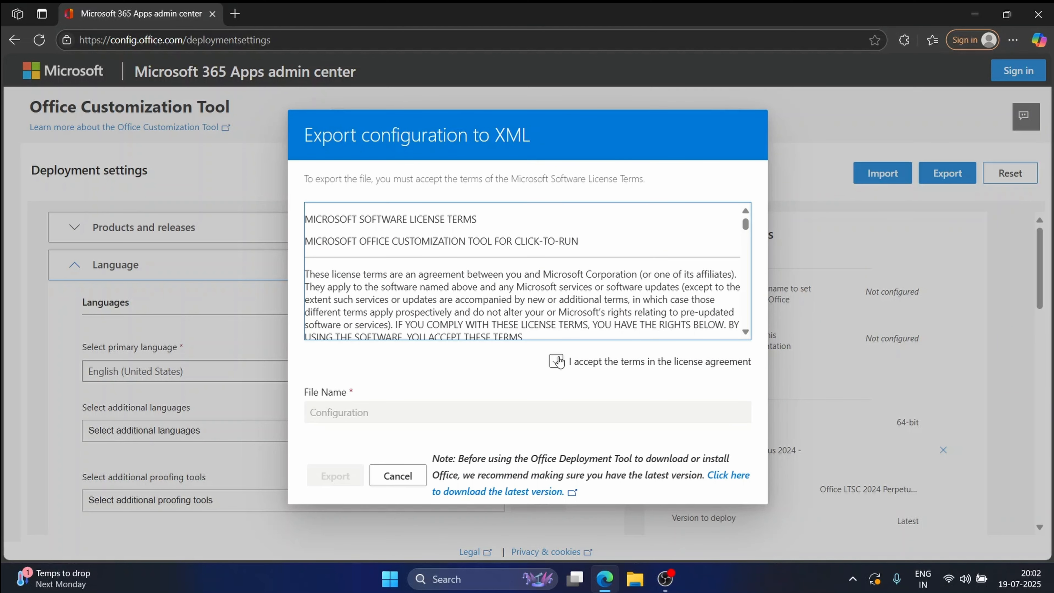
Step: Accept the license terms, export Configuration.xml, and keep the download in Edge
{"action": "left_click", "coordinate": [556, 361]}
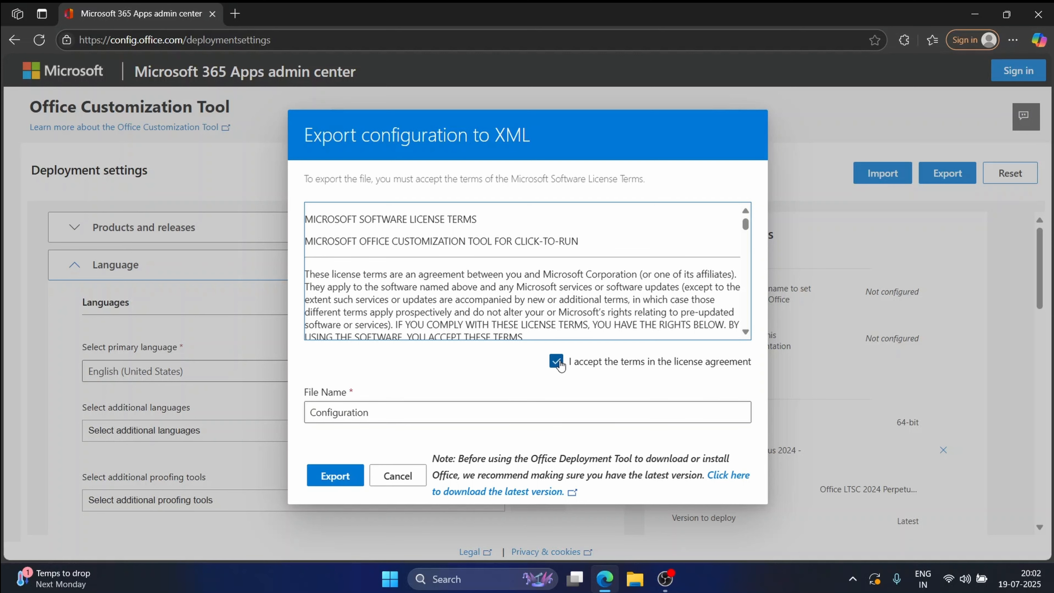
{"action": "left_click", "coordinate": [352, 475]}
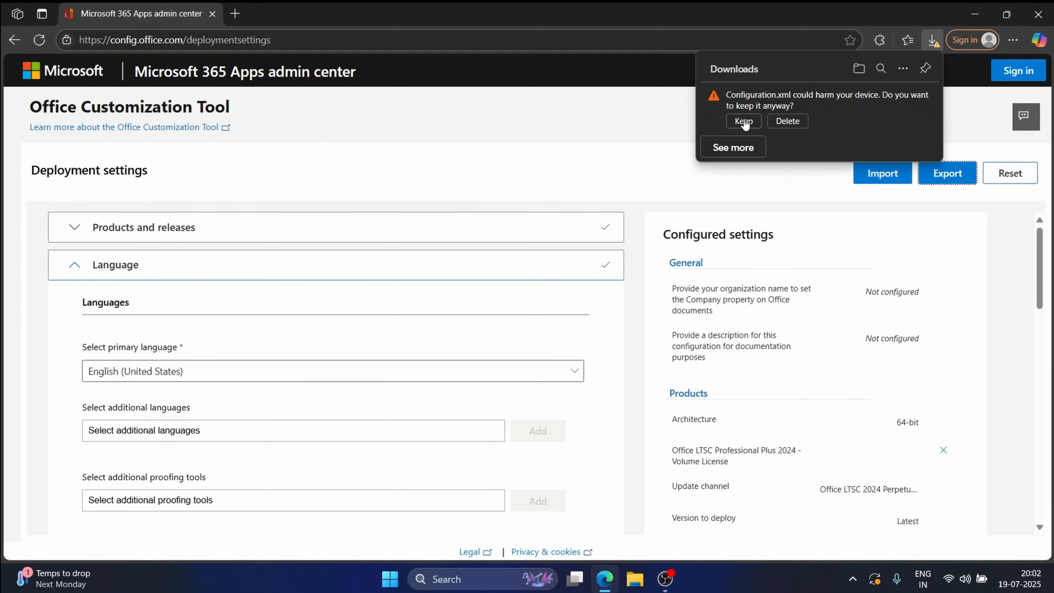
{"action": "left_click", "coordinate": [743, 120]}
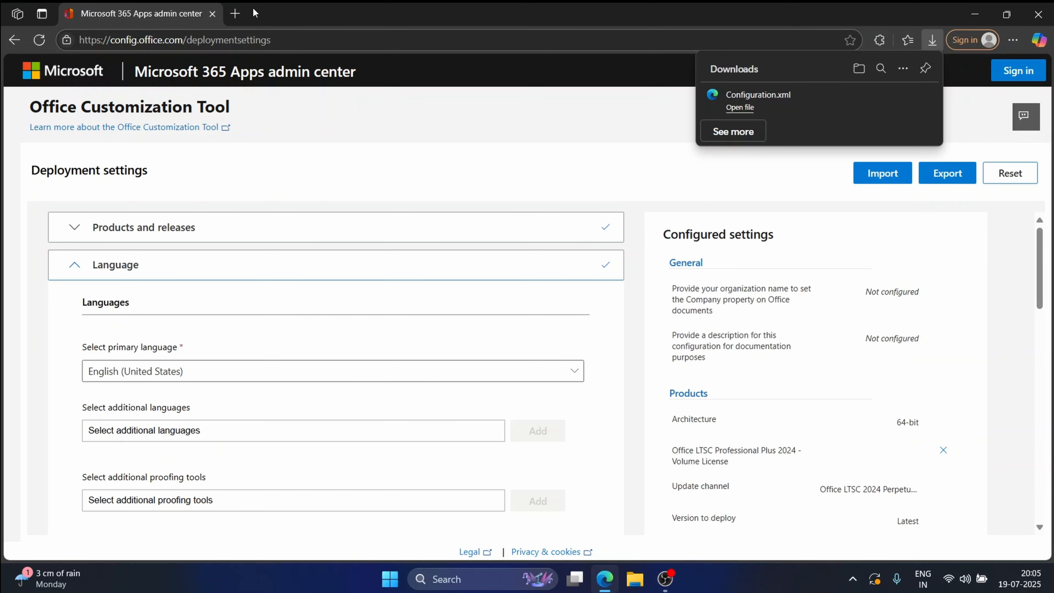
Step: Search the web for the Office Deployment Tool in a new tab
{"action": "left_click", "coordinate": [235, 13]}
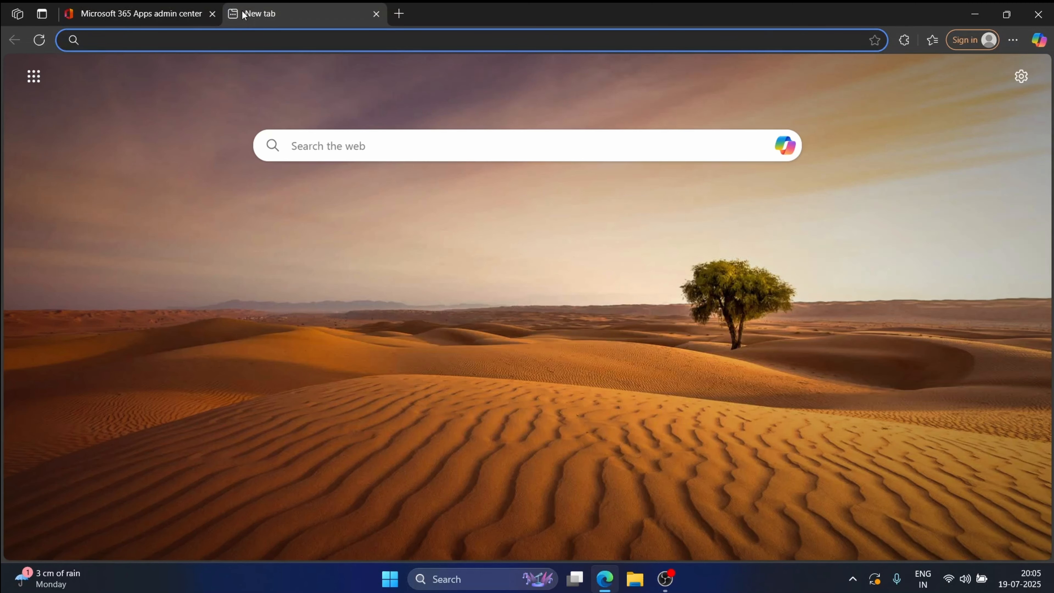
{"action": "type", "text": "office dep"}
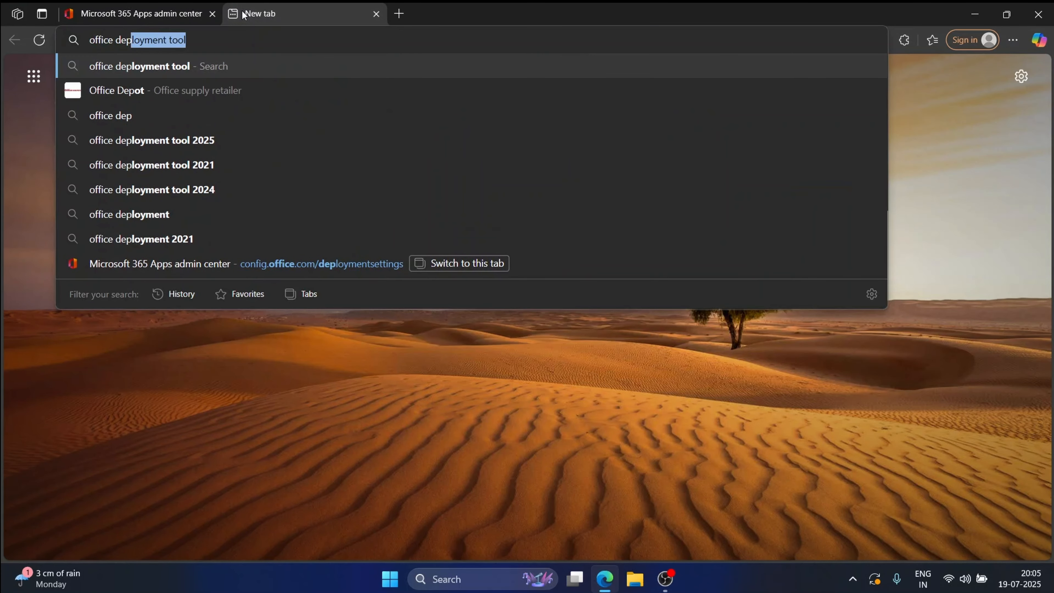
{"action": "key", "text": "Return"}
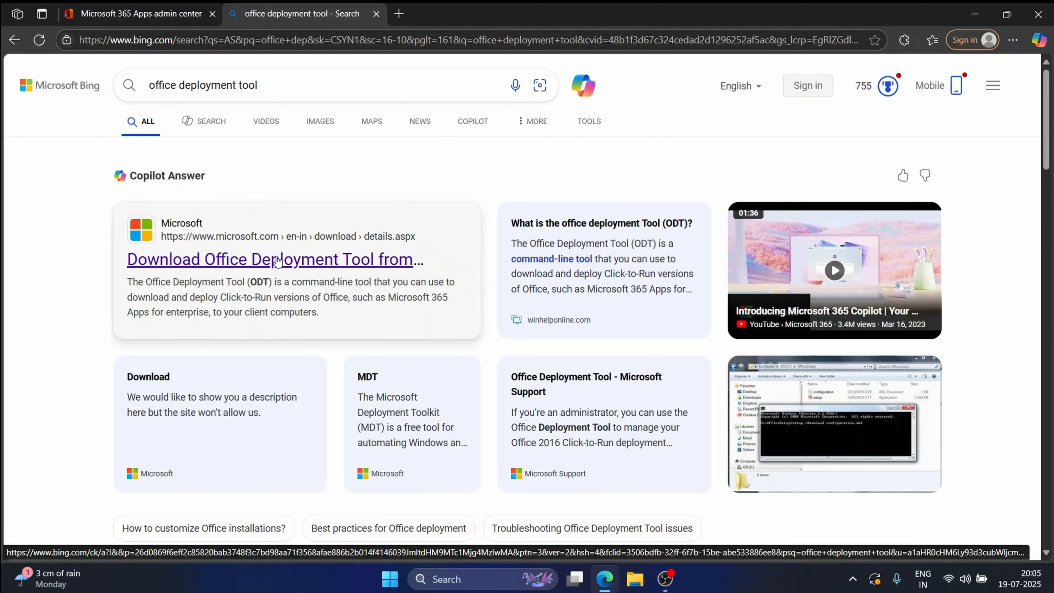
Step: Download officedeploymenttool_18925-20138.exe from Microsoft's page, then minimize Edge
{"action": "left_click", "coordinate": [277, 260]}
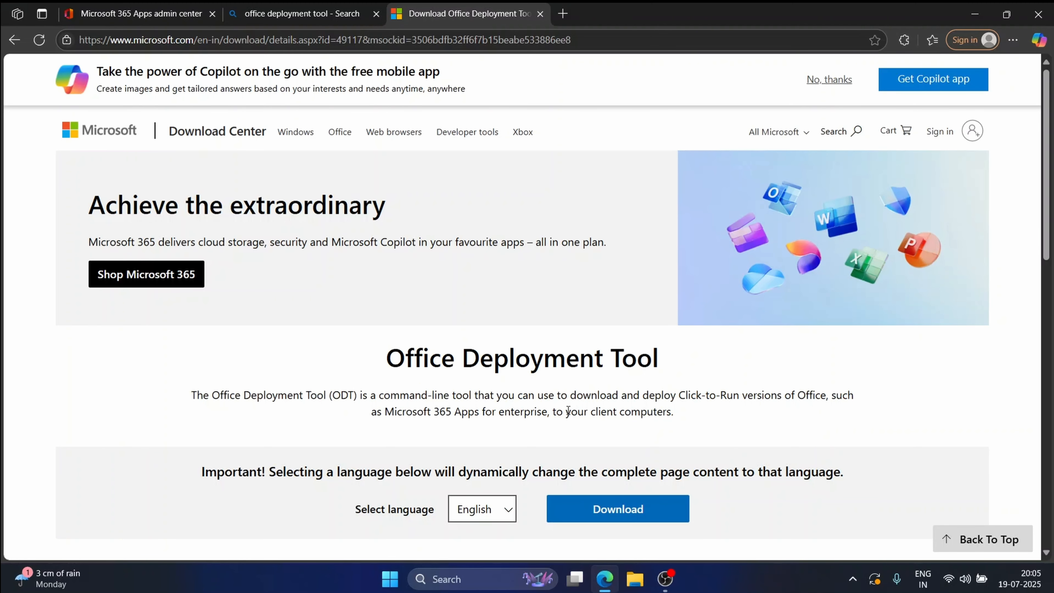
{"action": "left_click", "coordinate": [574, 506]}
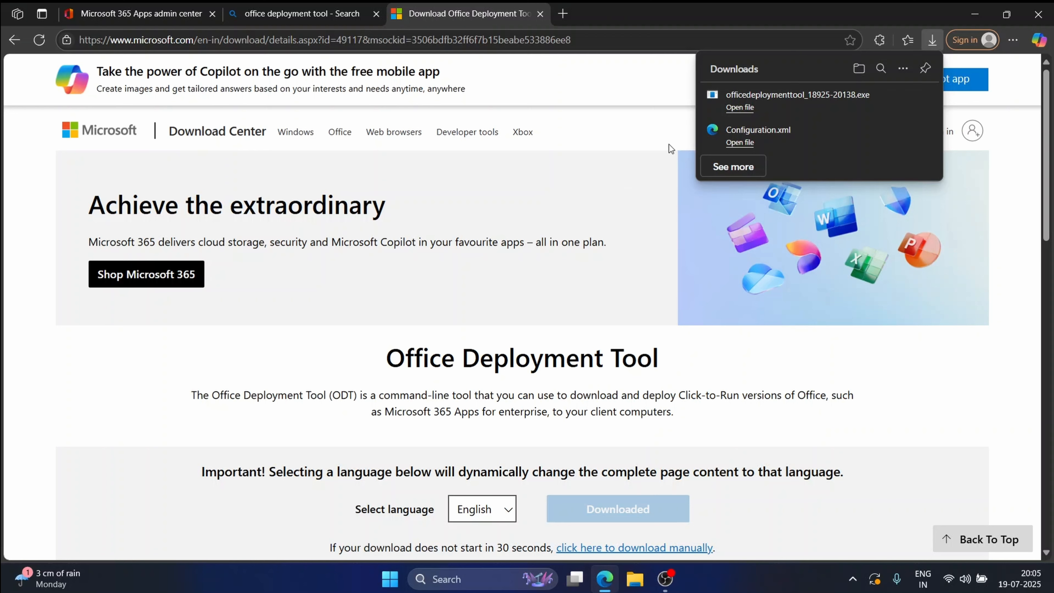
{"action": "left_click", "coordinate": [980, 12]}
{"action": "left_click", "coordinate": [980, 10]}
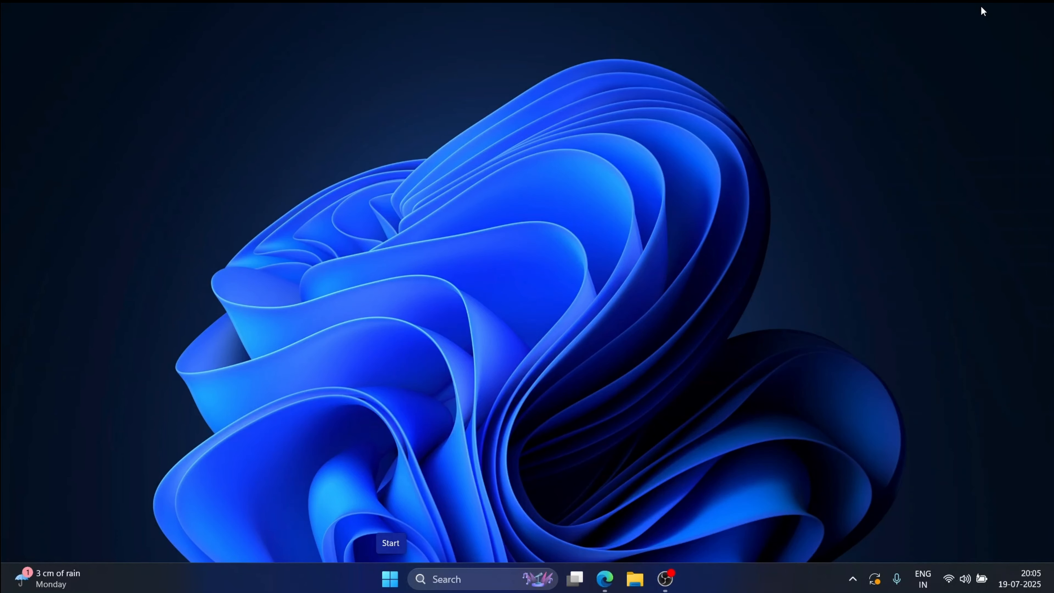
Step: Run the officedeploymenttool installer from the Downloads folder in File Explorer
{"action": "key", "text": "super+e"}
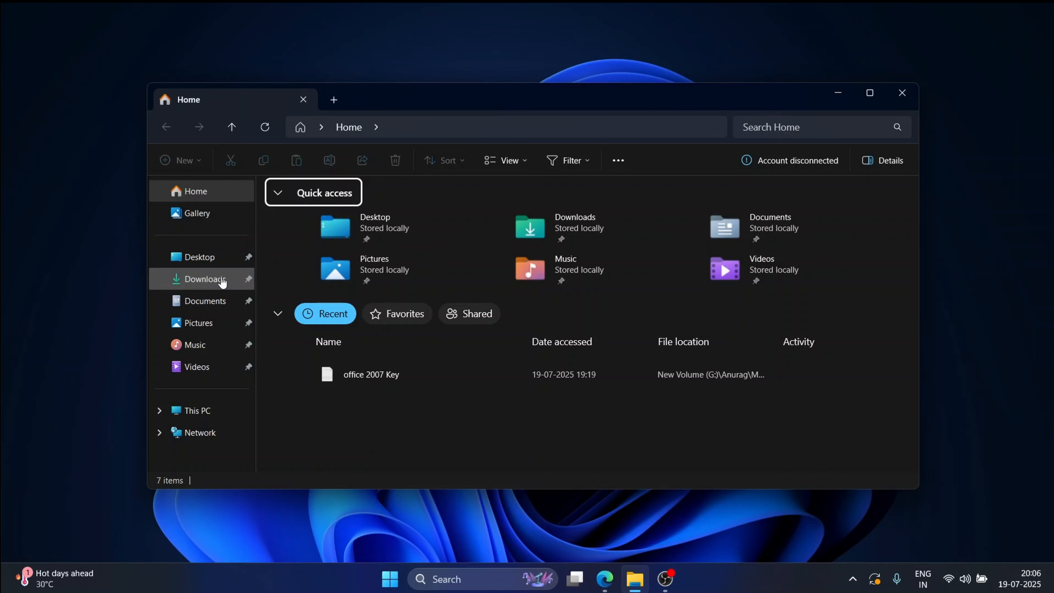
{"action": "left_click", "coordinate": [223, 282]}
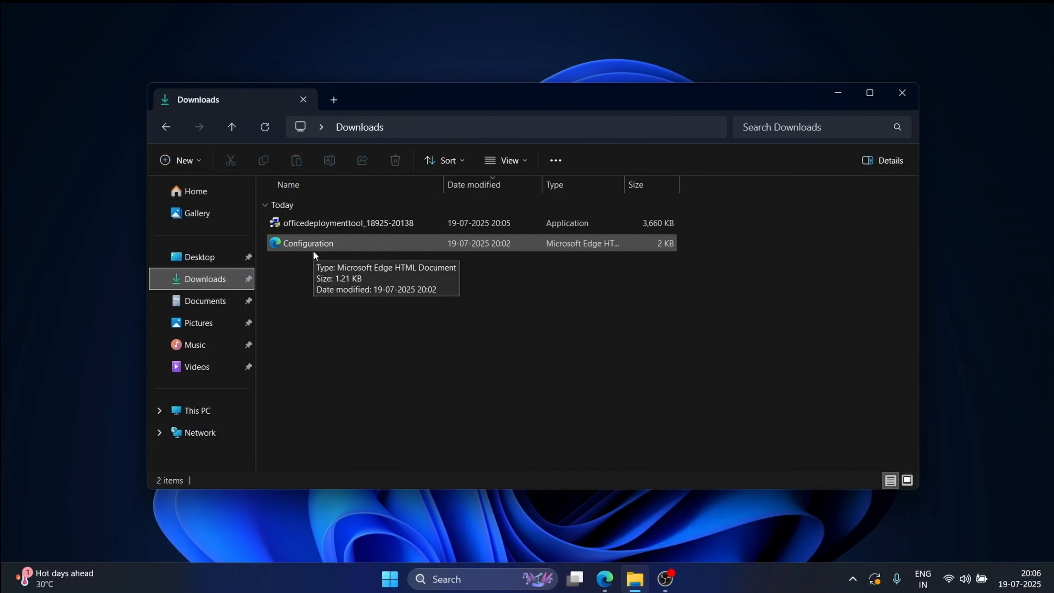
{"action": "double_click", "coordinate": [355, 223]}
Step: Accept the license and extract the tool's files into Downloads
{"action": "left_click", "coordinate": [280, 424]}
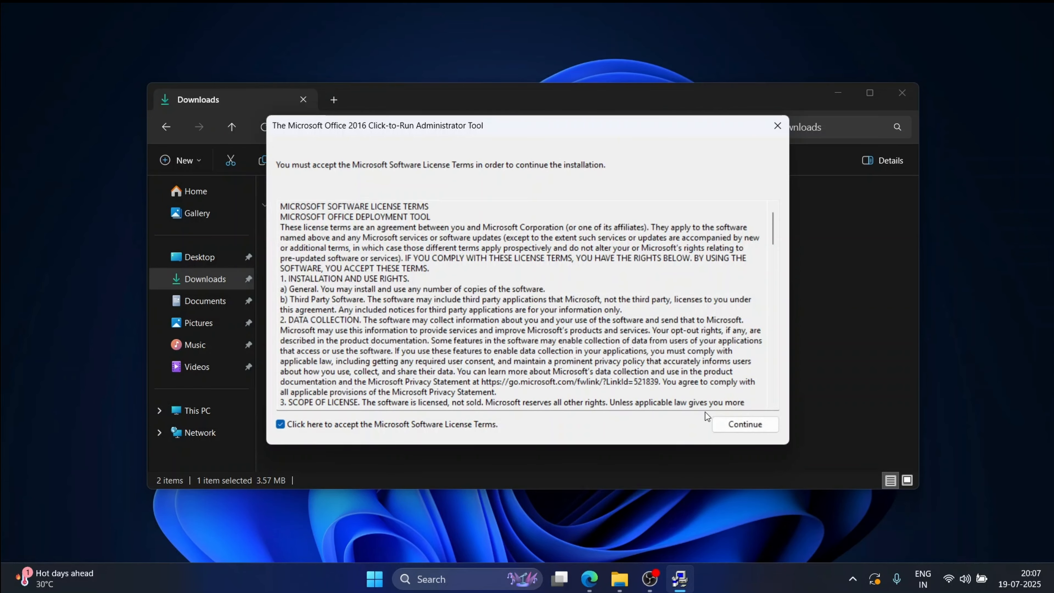
{"action": "left_click", "coordinate": [741, 427]}
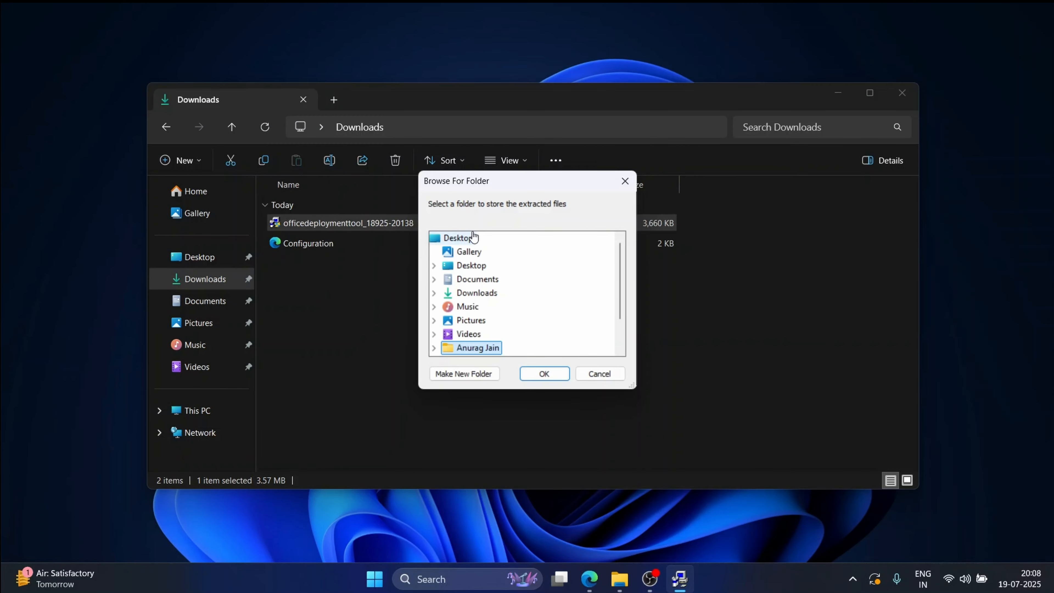
{"action": "left_click", "coordinate": [462, 299]}
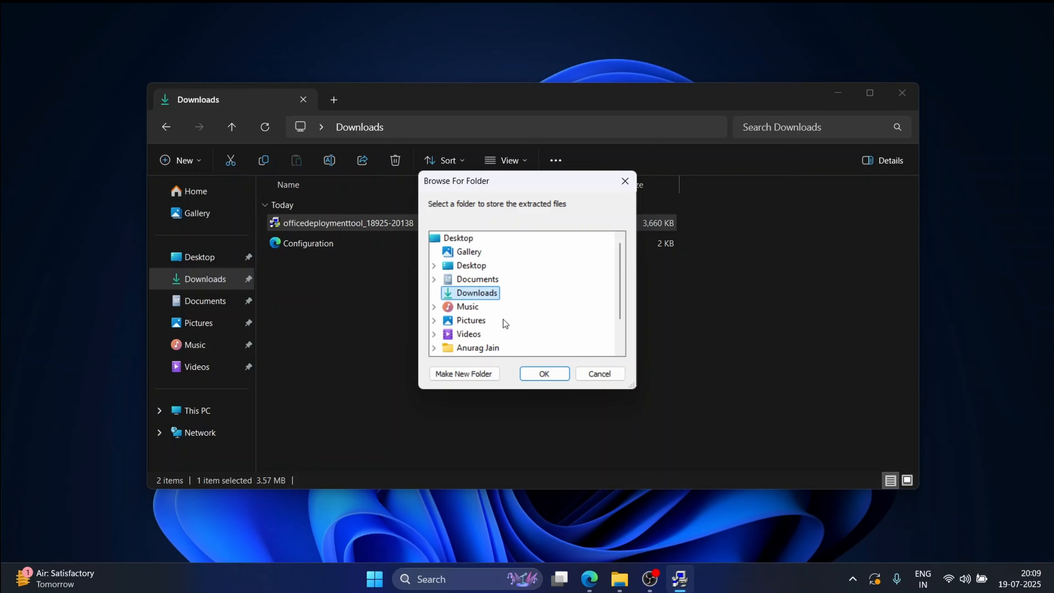
{"action": "left_click", "coordinate": [545, 373]}
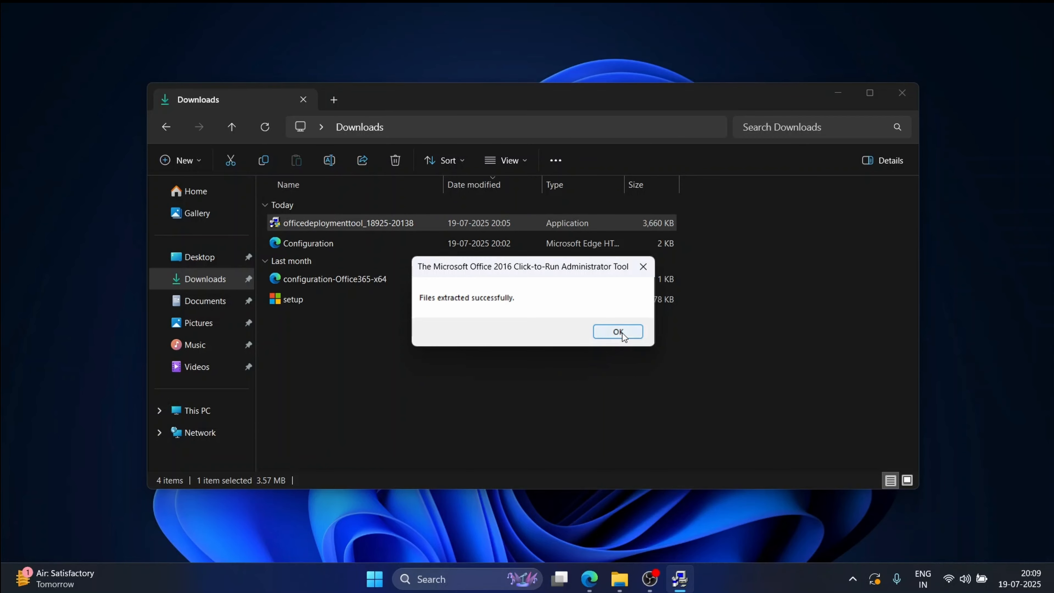
{"action": "left_click", "coordinate": [617, 331]}
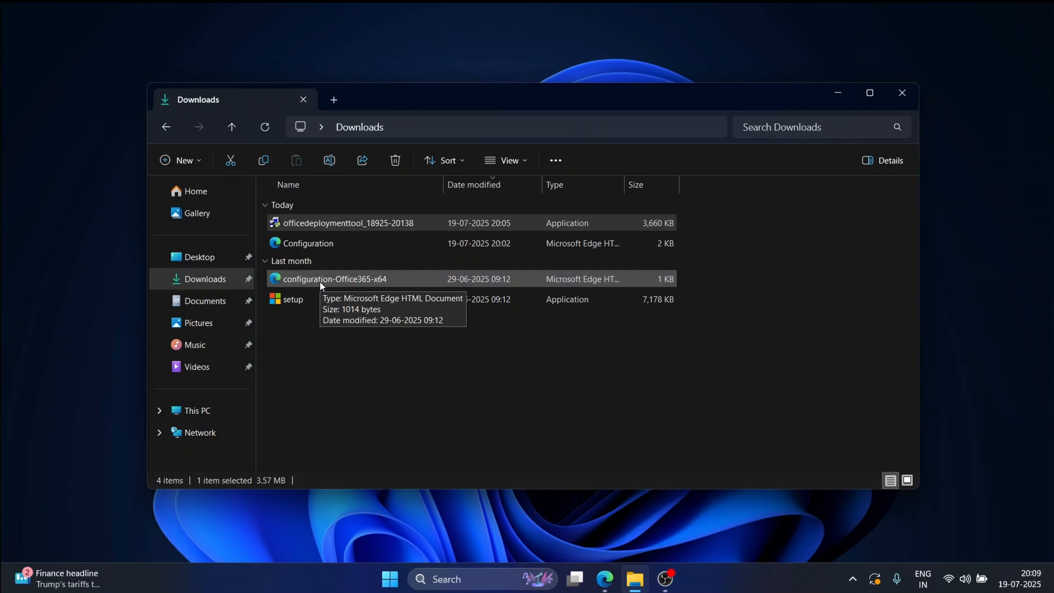
Step: Create a new folder named Office in Downloads
{"action": "right_click", "coordinate": [322, 350]}
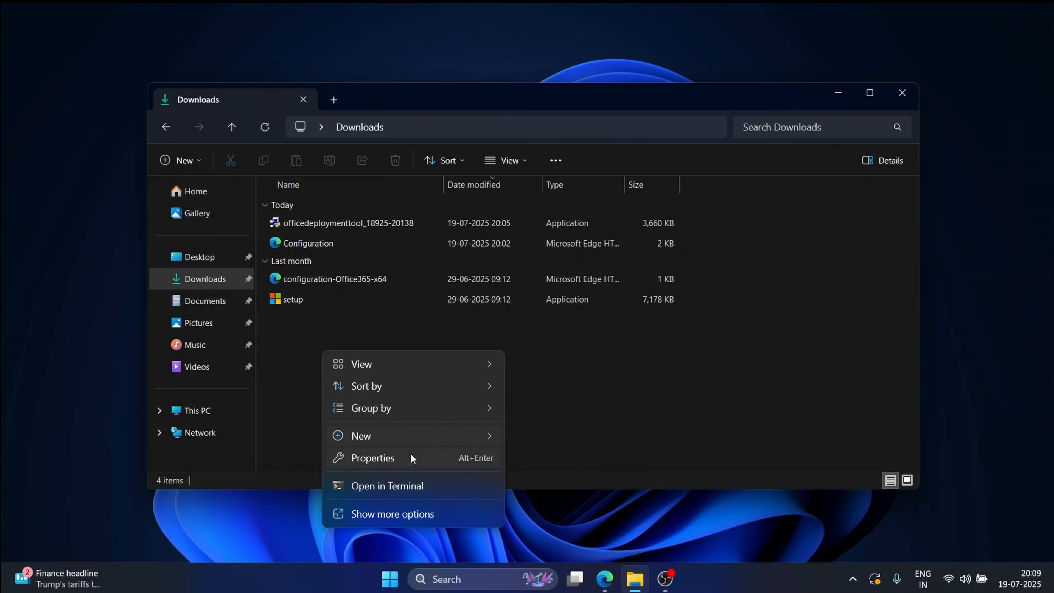
{"action": "mouse_move", "coordinate": [412, 438]}
{"action": "left_click", "coordinate": [537, 439]}
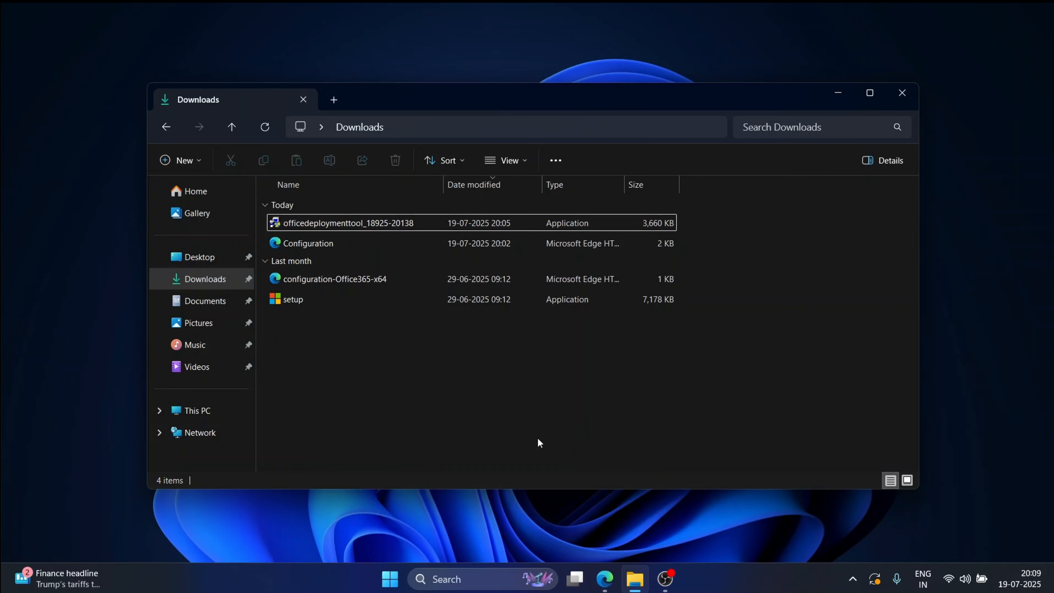
{"action": "type", "text": "Office"}
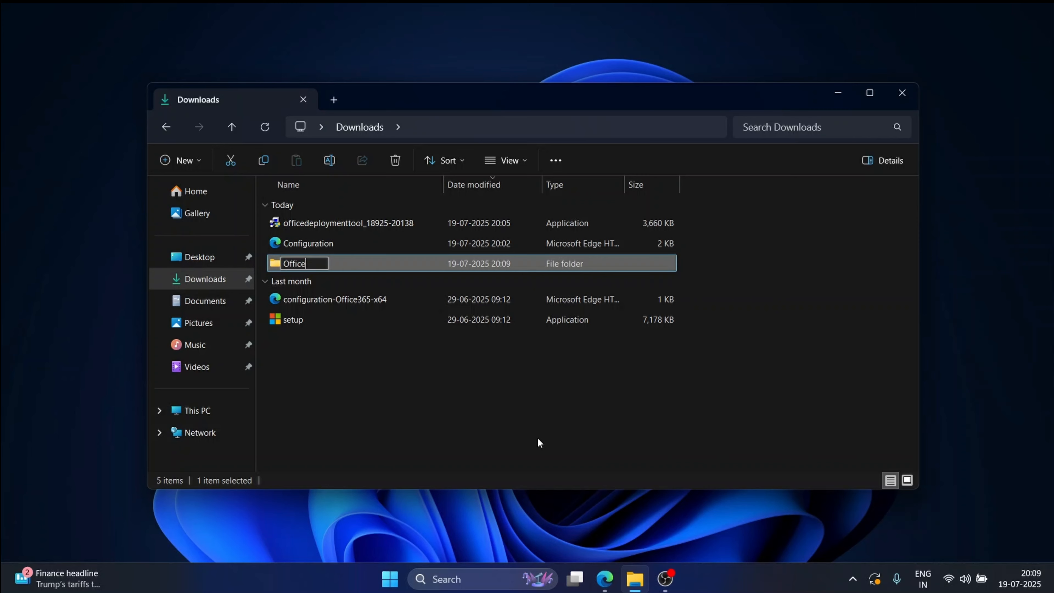
{"action": "left_click", "coordinate": [537, 438]}
Step: Move setup and Configuration into the Office folder
{"action": "left_click", "coordinate": [304, 325]}
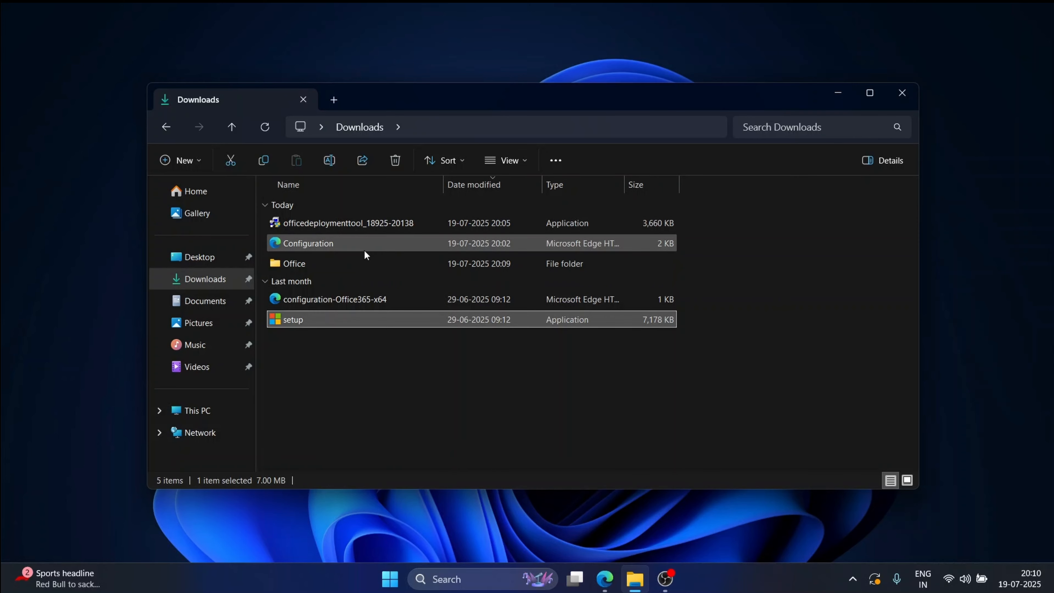
{"action": "left_click", "coordinate": [363, 246], "text": "ctrl"}
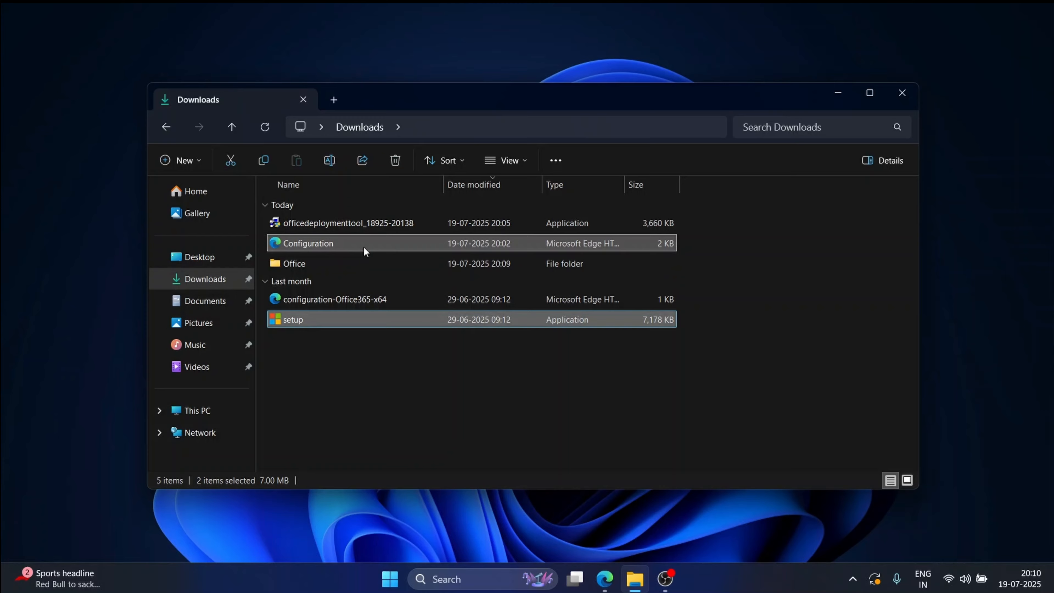
{"action": "left_click_drag", "start_coordinate": [363, 246], "coordinate": [351, 270]}
{"action": "left_click_drag", "start_coordinate": [350, 270], "coordinate": [351, 268]}
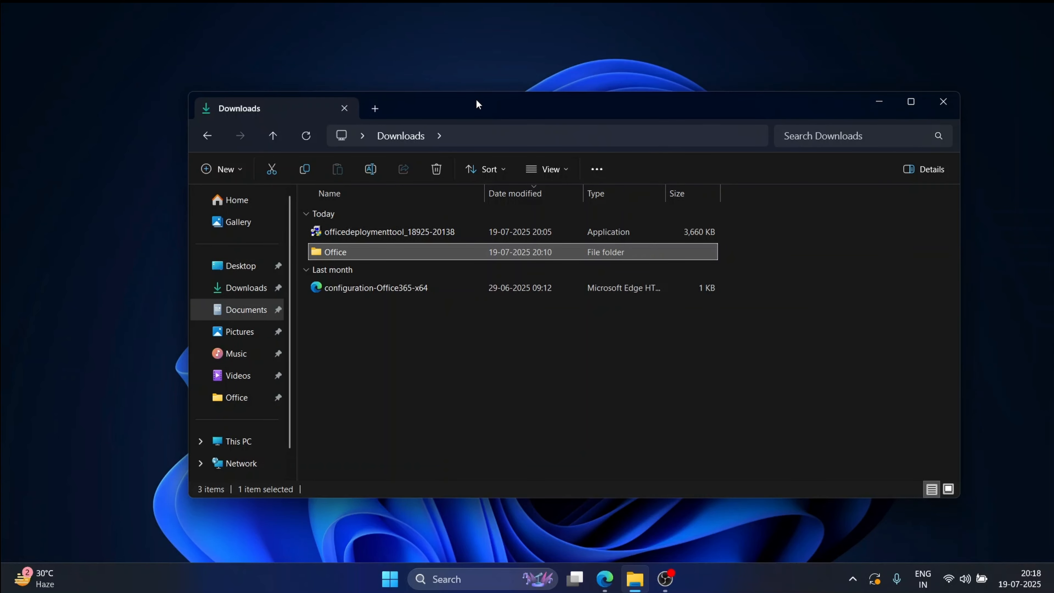
Step: Open the Office folder and copy its full path from the address bar
{"action": "double_click", "coordinate": [356, 251]}
{"action": "key", "text": "ctrl+c"}
{"action": "left_click", "coordinate": [508, 138]}
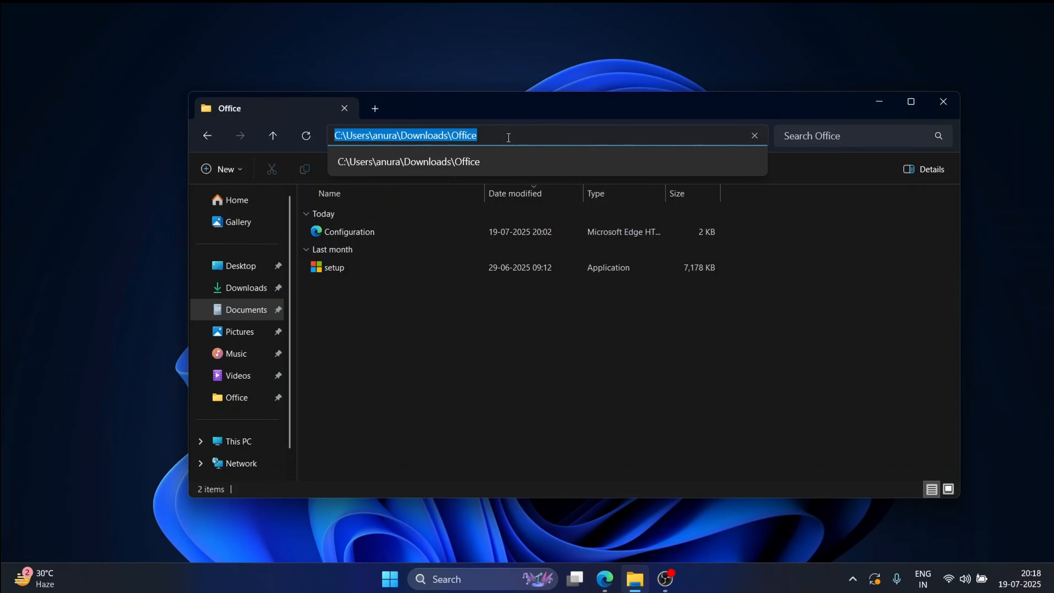
{"action": "key", "text": "super"}
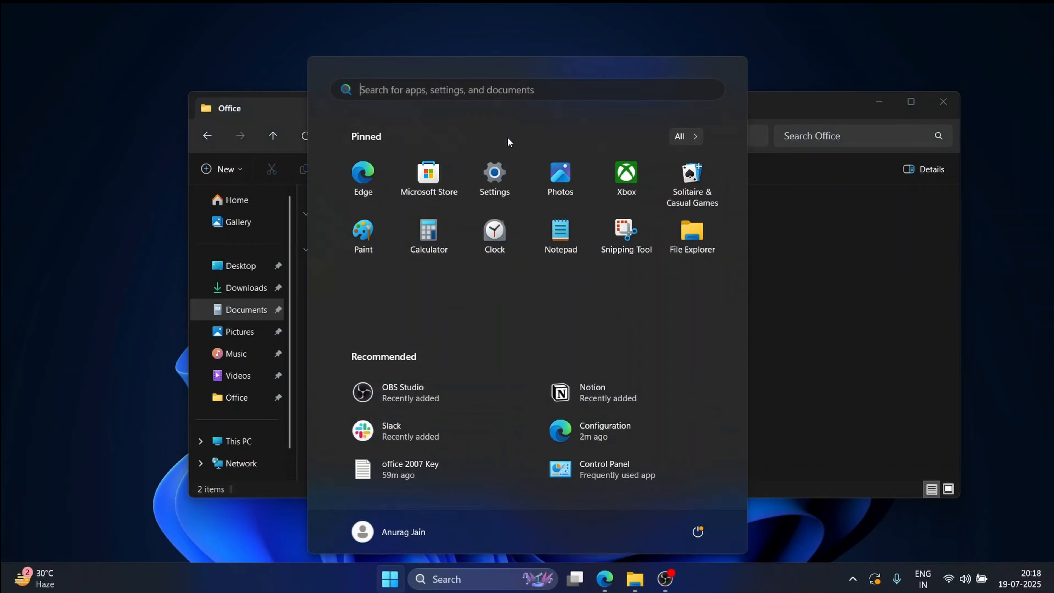
Step: Open Command Prompt as administrator and cd into the copied Office folder path
{"action": "type", "text": "md"}
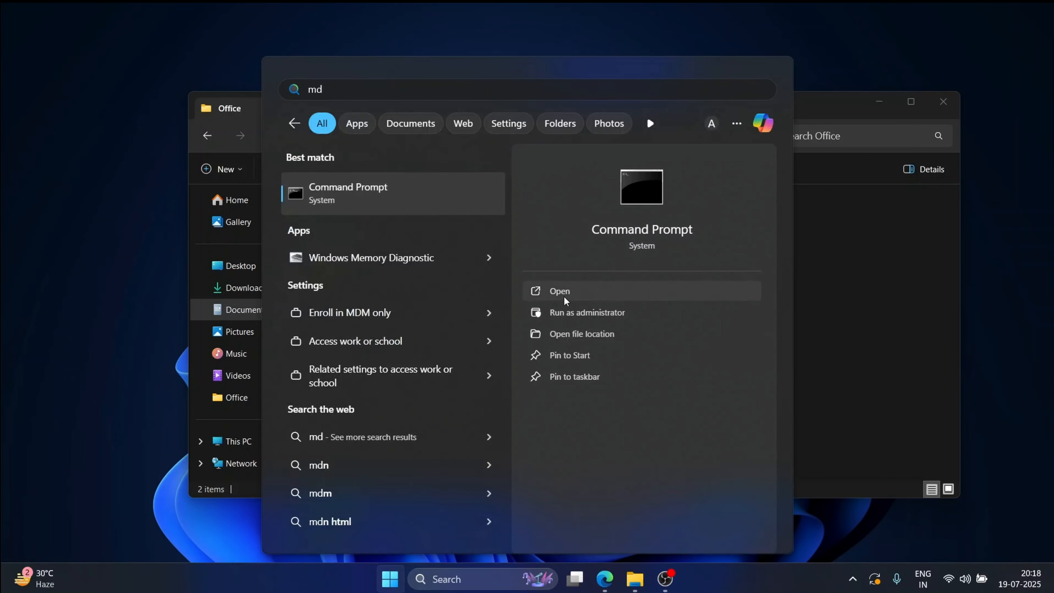
{"action": "left_click", "coordinate": [556, 312]}
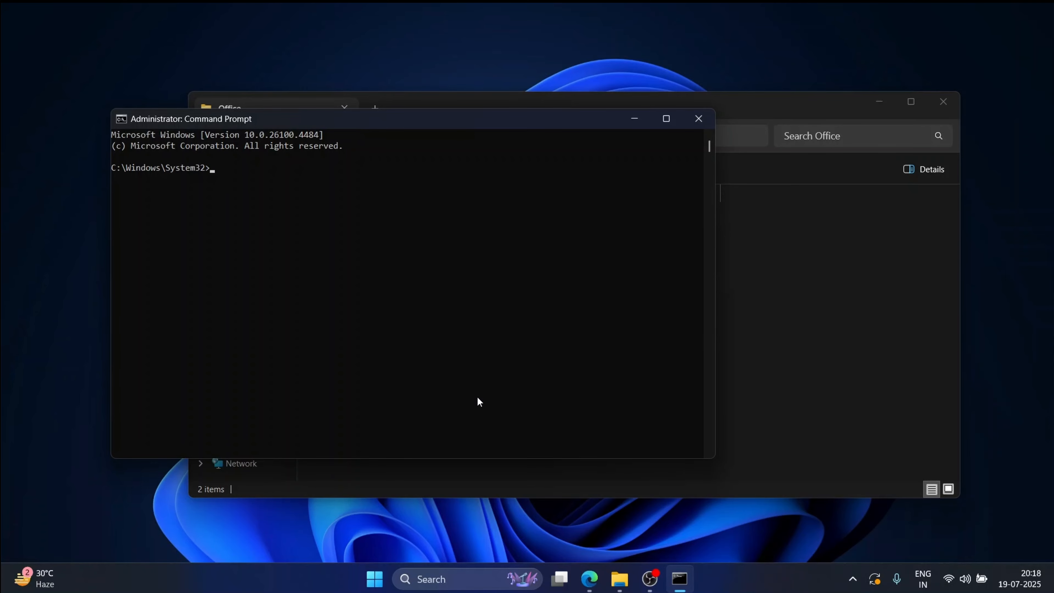
{"action": "type", "text": "cd"}
{"action": "key", "text": "ctrl+v"}
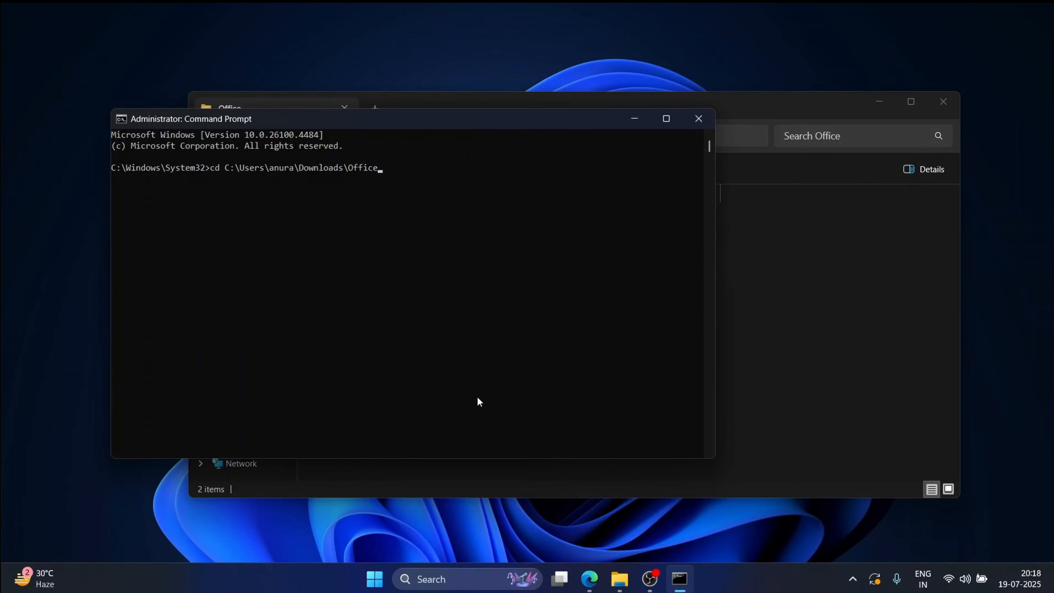
{"action": "key", "text": "Return"}
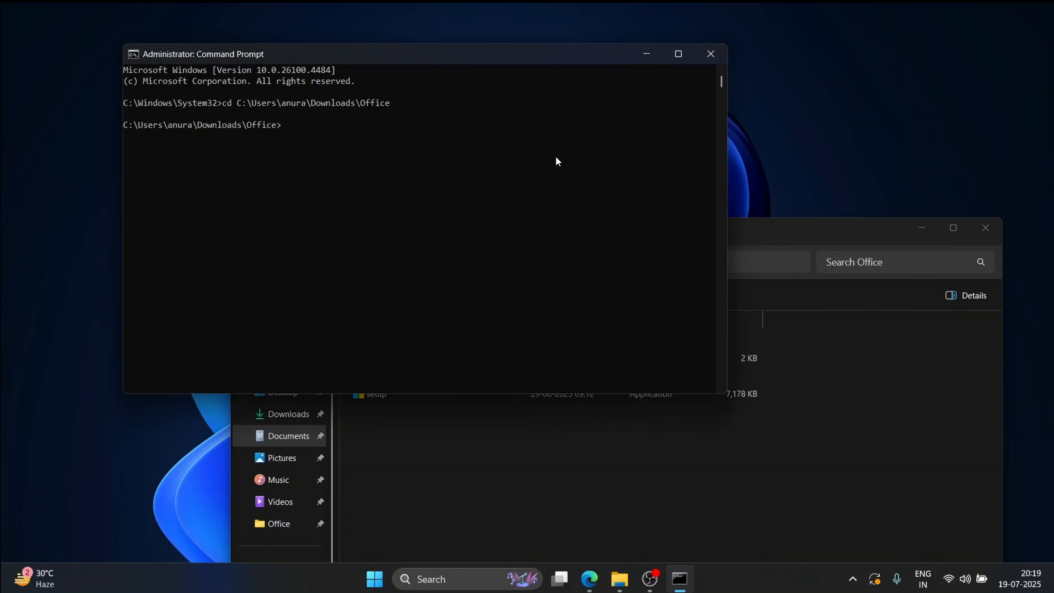
Step: Run setup.exe /configure Configuration.xml to install Office
{"action": "type", "text": "setup.exe /configure Configuration.xml"}
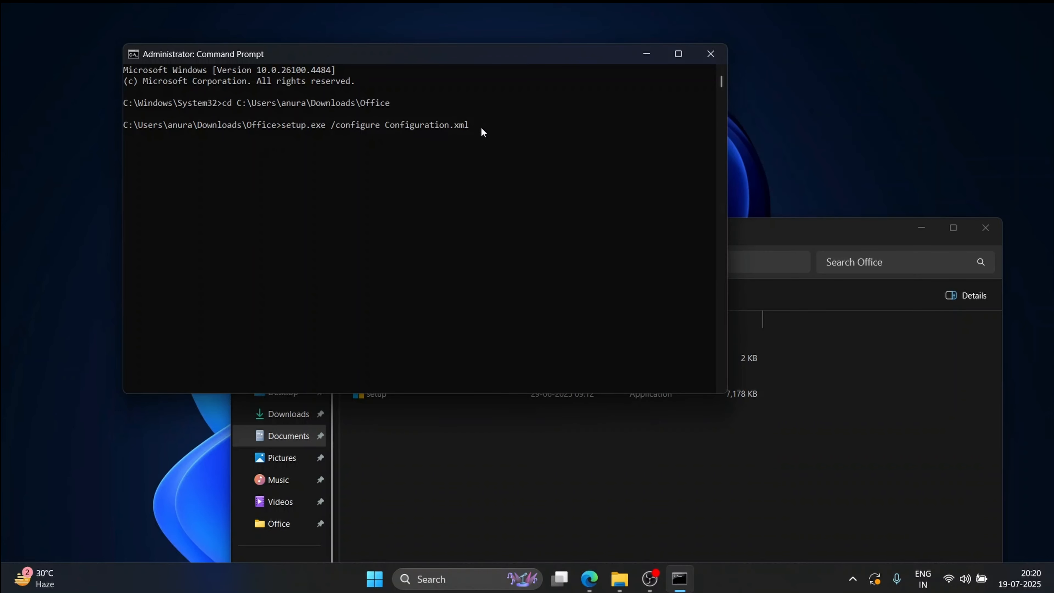
{"action": "left_click", "coordinate": [463, 427]}
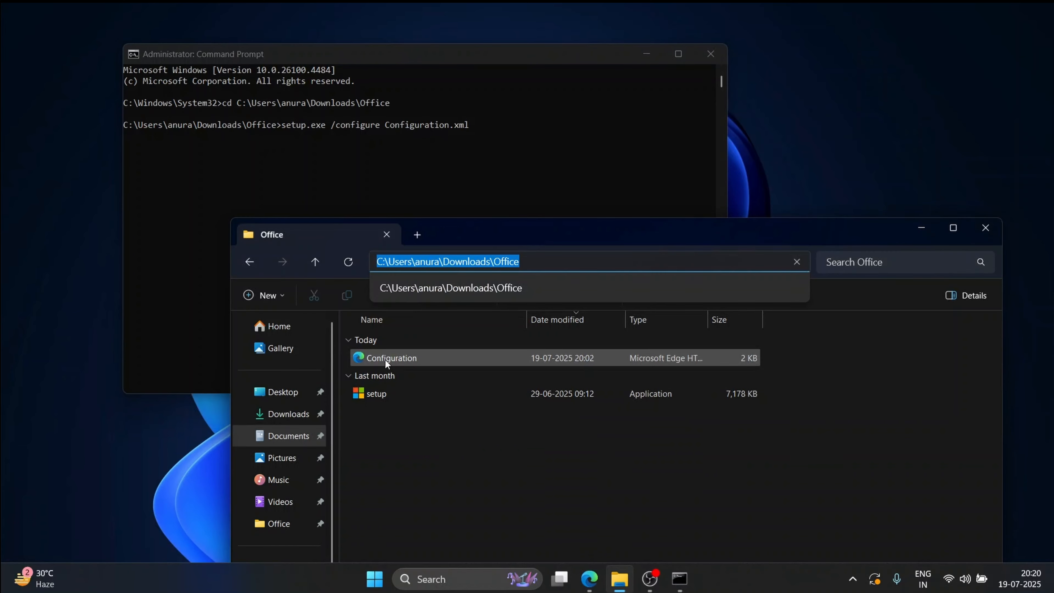
{"action": "left_click", "coordinate": [493, 141]}
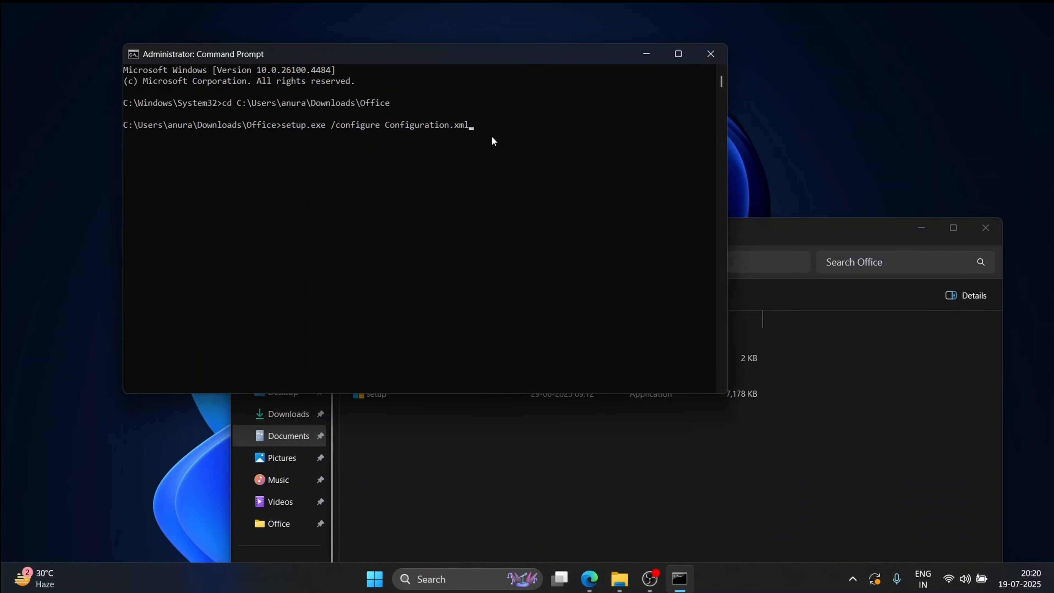
{"action": "key", "text": "Return"}
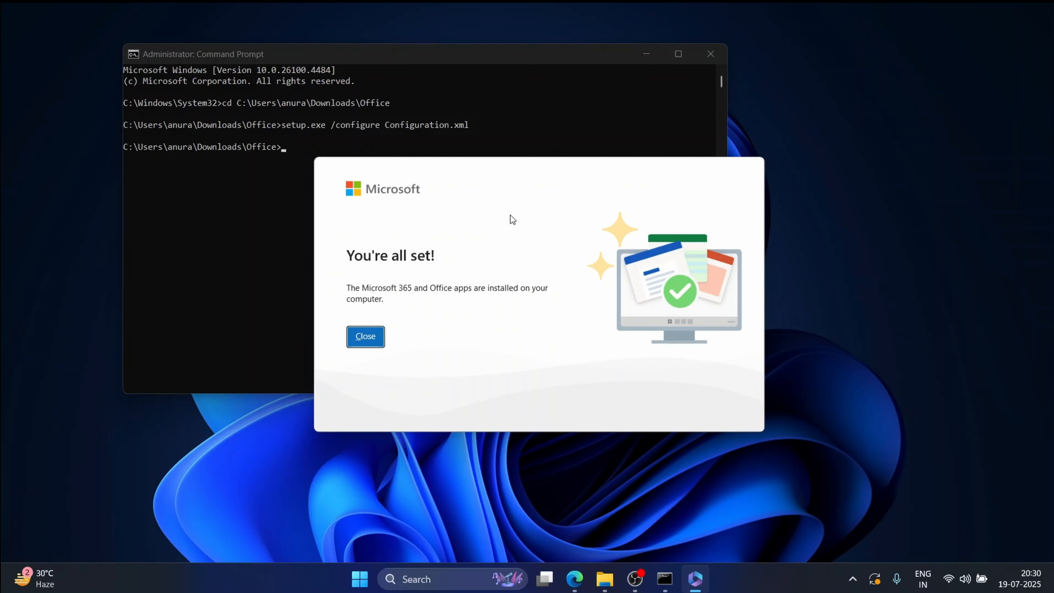
Step: Close the installer and Command Prompt, then launch Word by searching 'word' in Start
{"action": "left_click", "coordinate": [375, 334]}
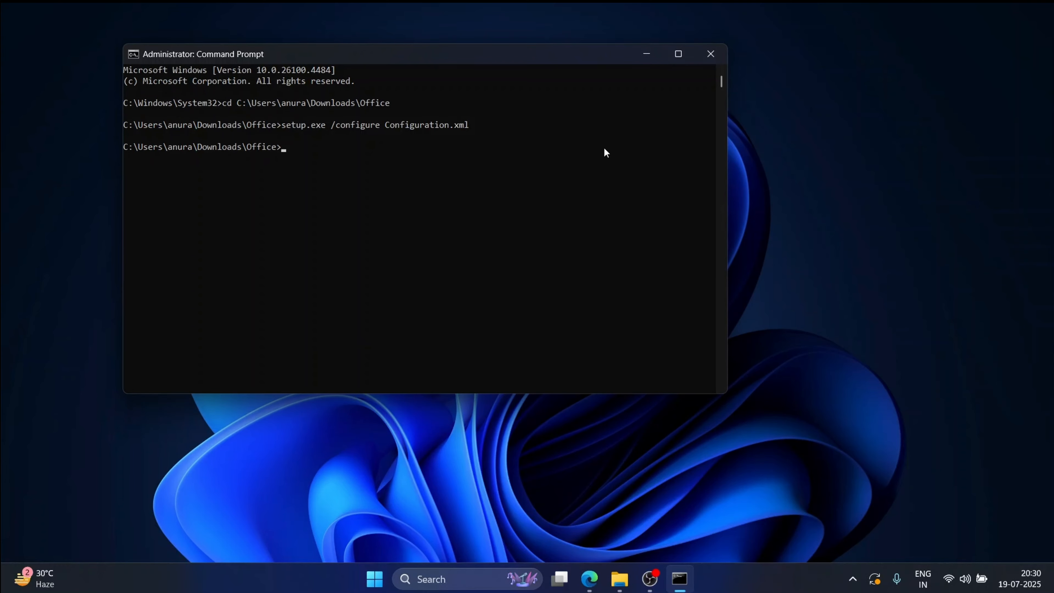
{"action": "left_click", "coordinate": [703, 63]}
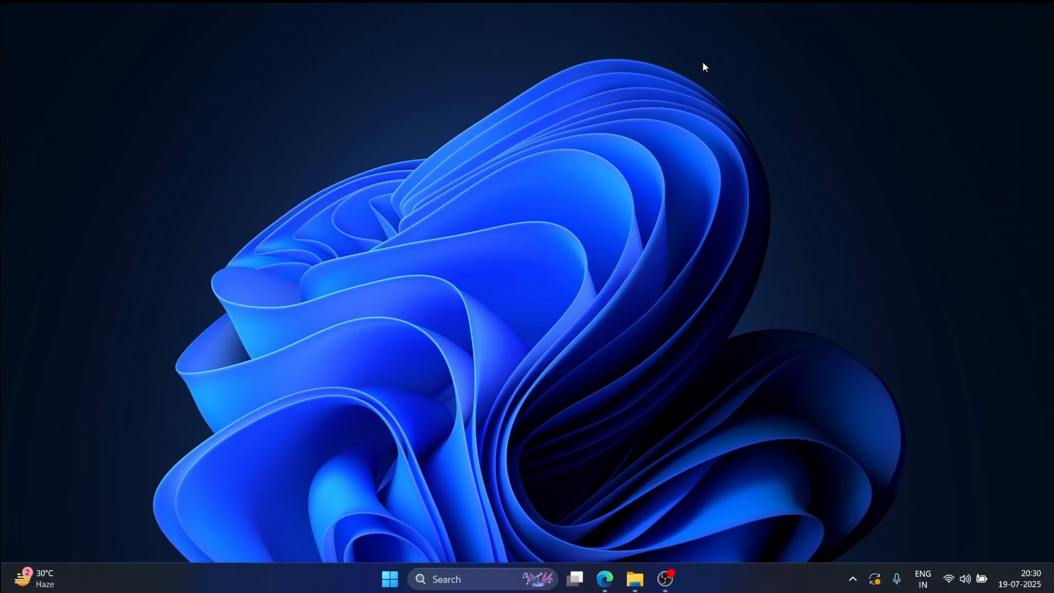
{"action": "left_click", "coordinate": [386, 587]}
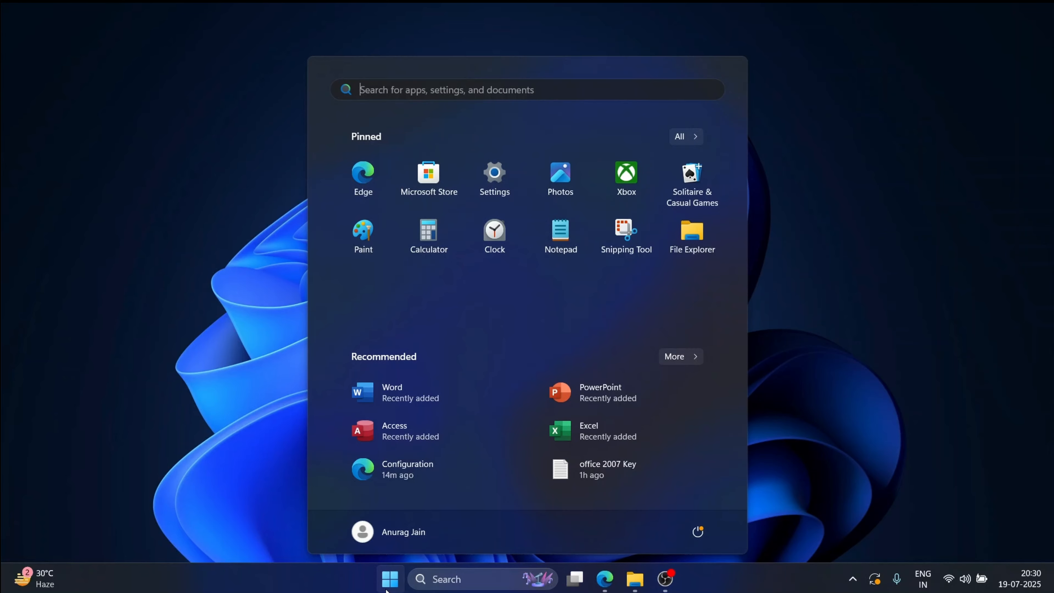
{"action": "type", "text": "word"}
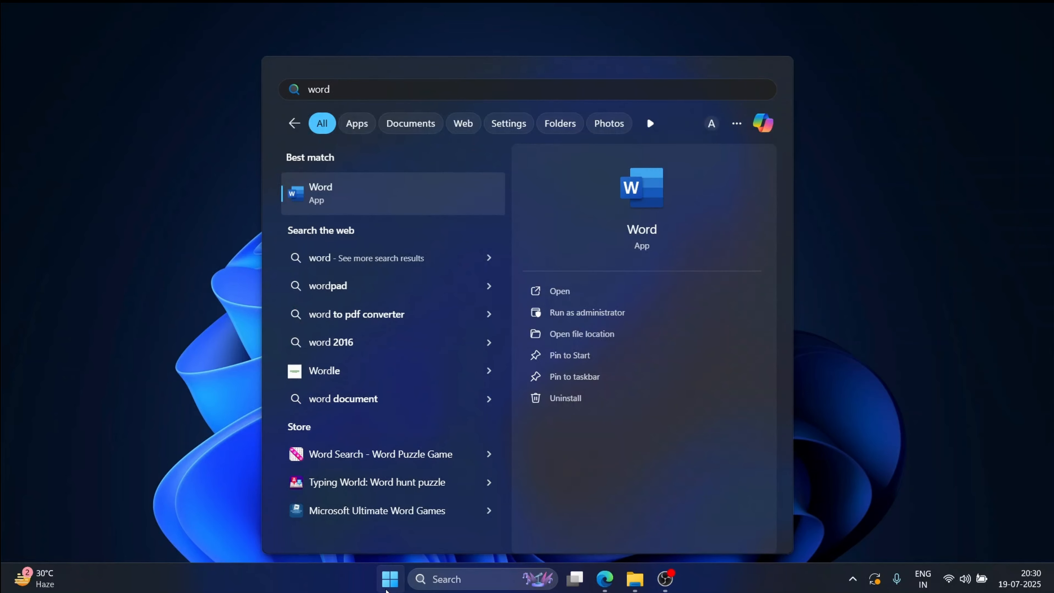
{"action": "key", "text": "Return"}
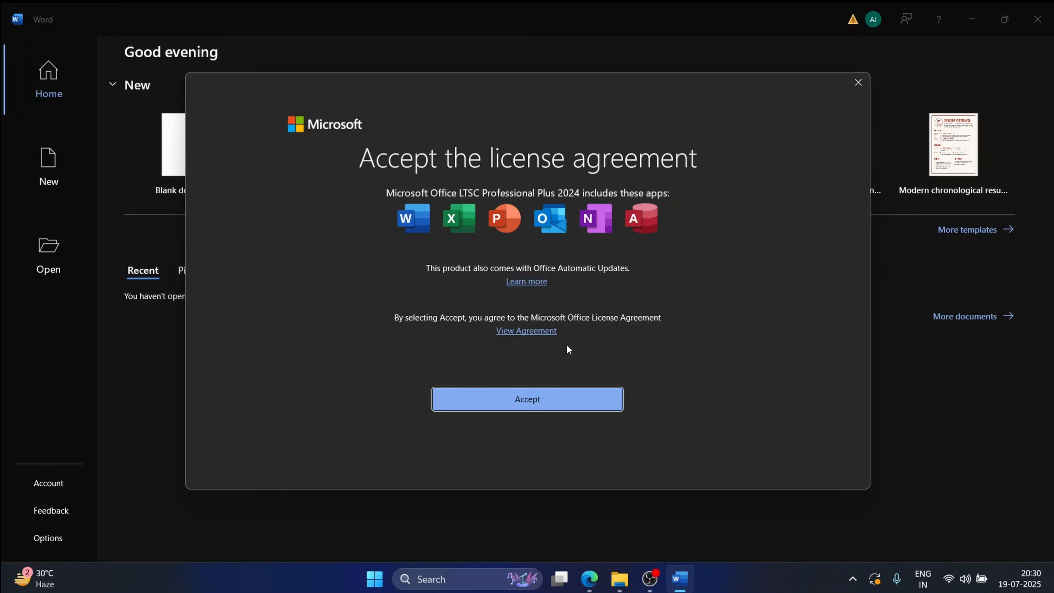
Step: Accept the Office license, decline optional diagnostic data, and view Word's Account page listing Office LTSC Professional Plus 2024
{"action": "left_click", "coordinate": [512, 397]}
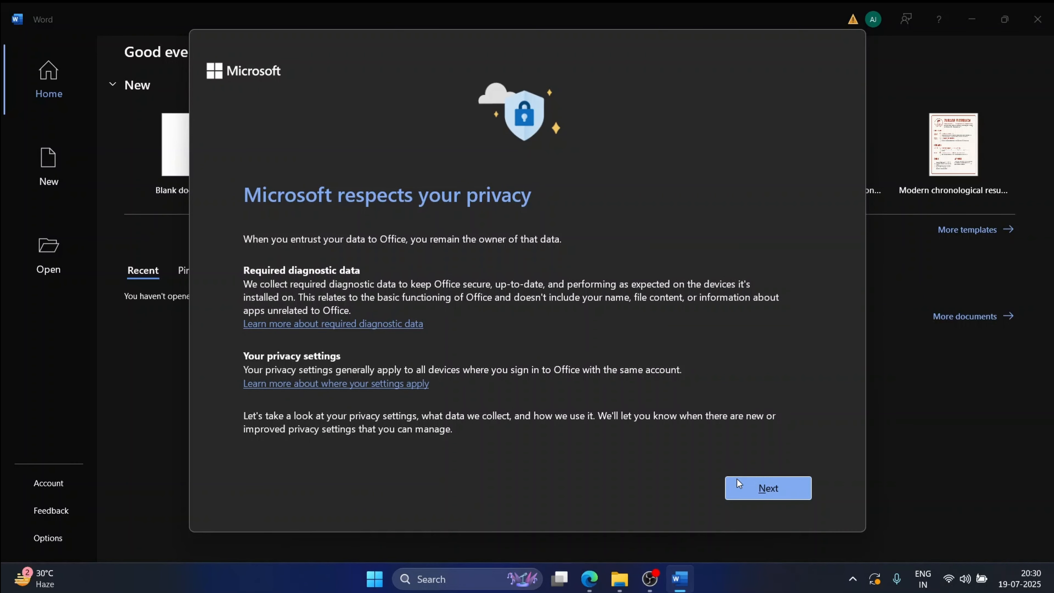
{"action": "left_click", "coordinate": [737, 479]}
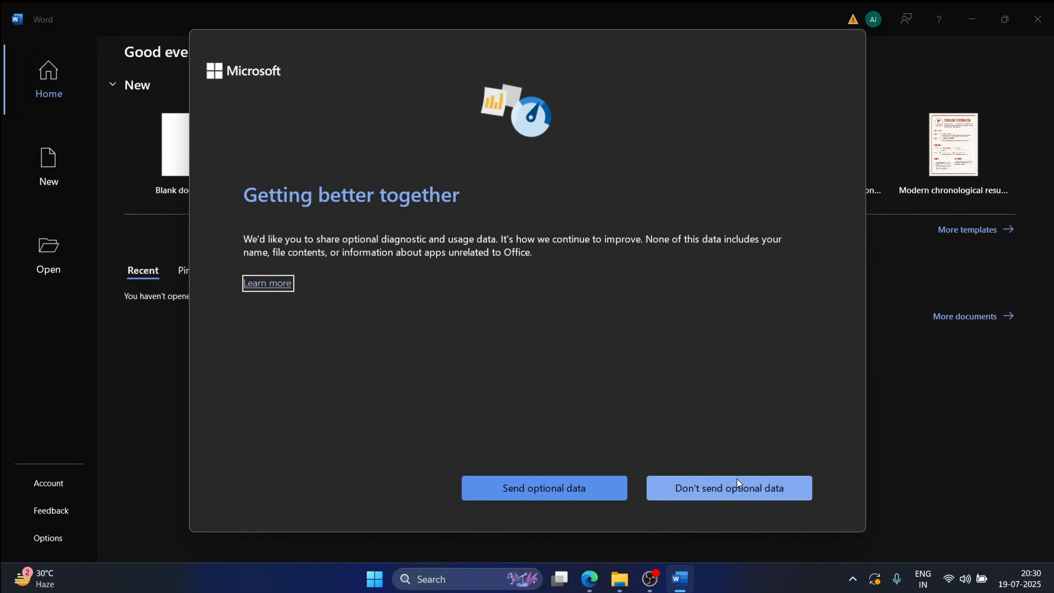
{"action": "left_click", "coordinate": [708, 498]}
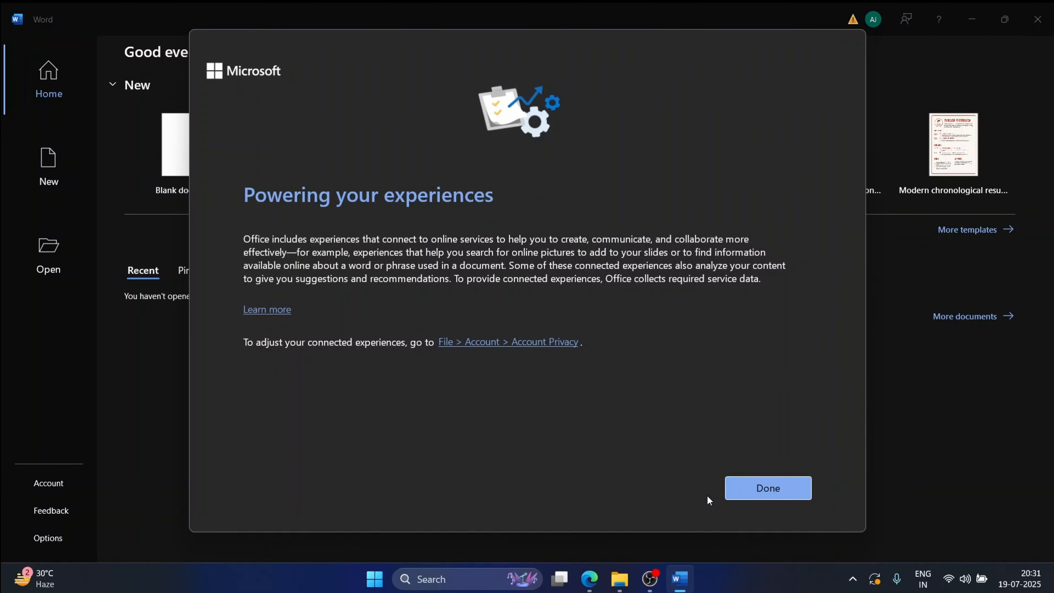
{"action": "left_click", "coordinate": [746, 487]}
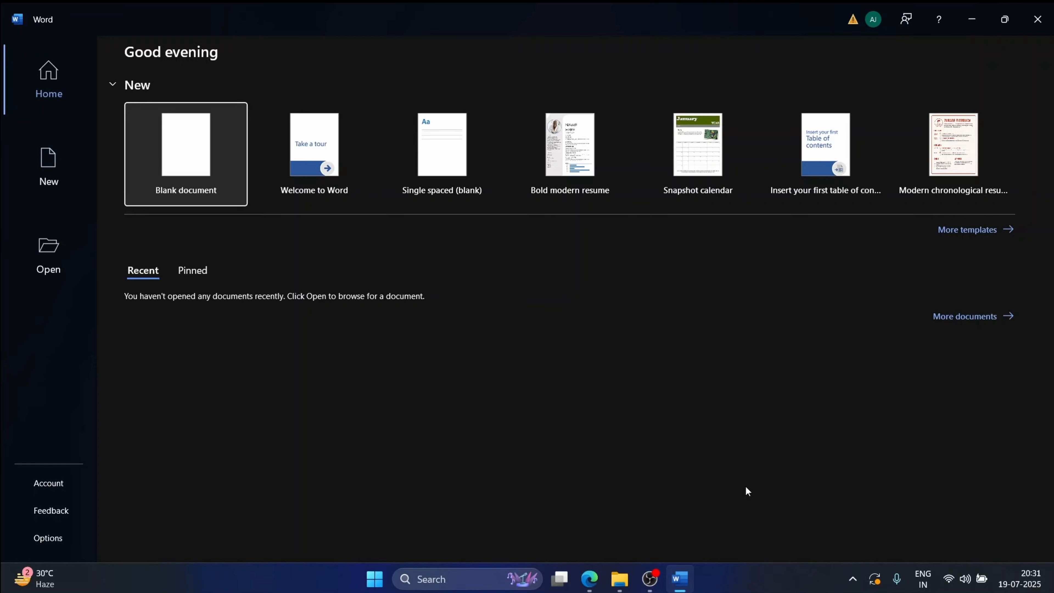
{"action": "left_click", "coordinate": [42, 485]}
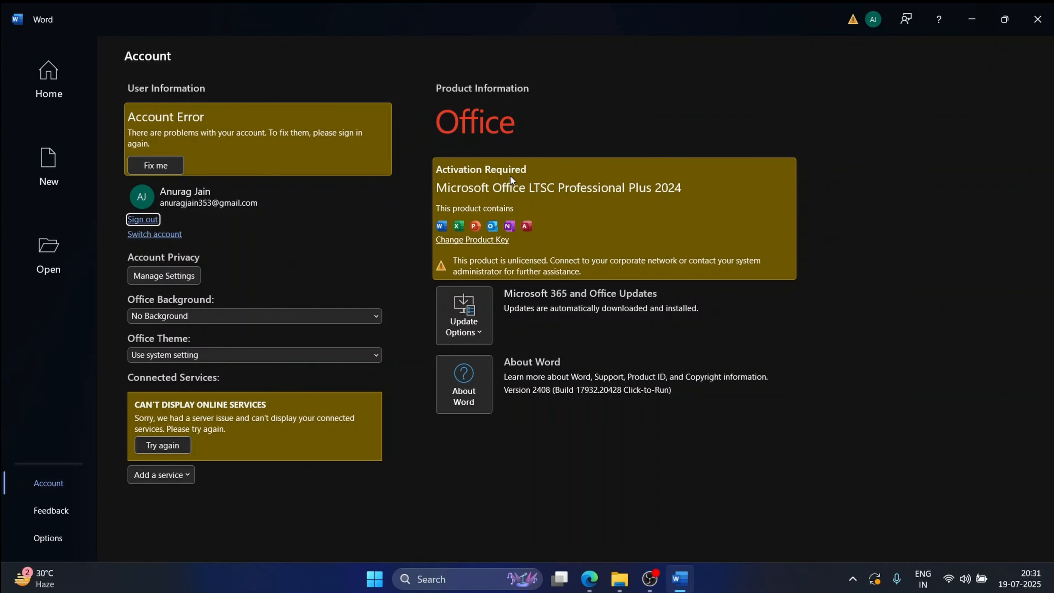